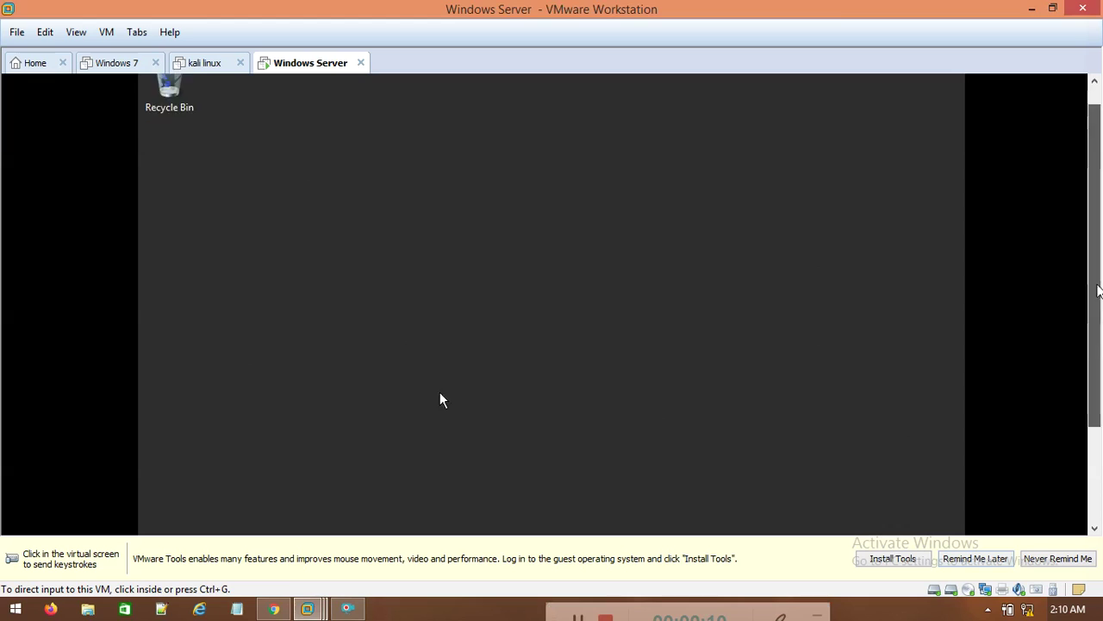
# - Postpone the VMware Tools installation reminder and open Server Manager in the Windows Server virtual machine
pyautogui.hotkey('ctrl', 'alt')
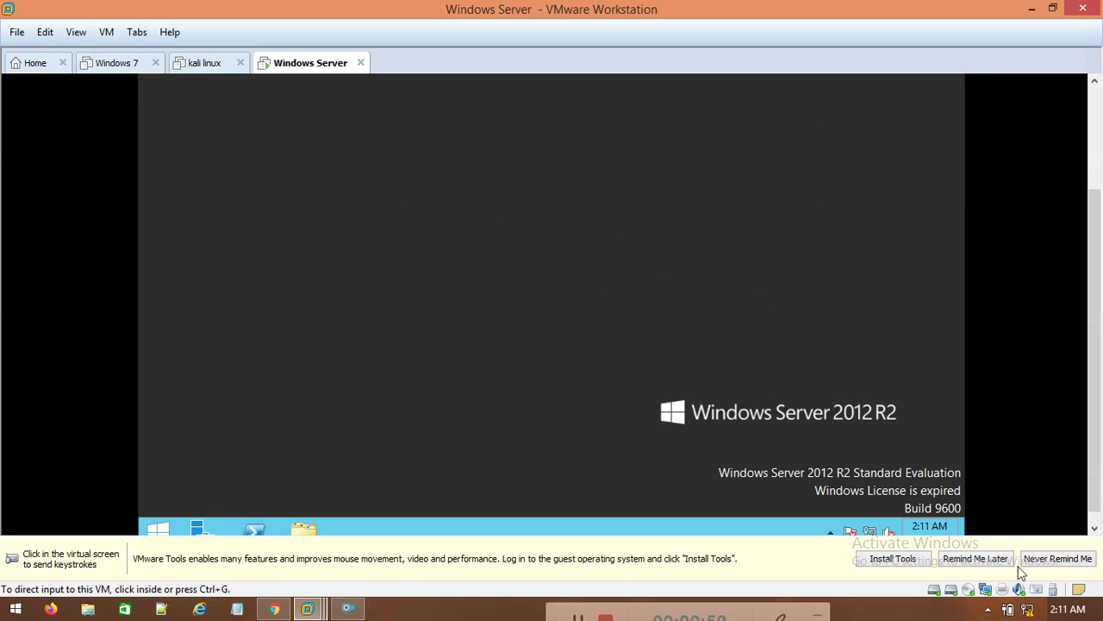
pyautogui.click(991, 557)
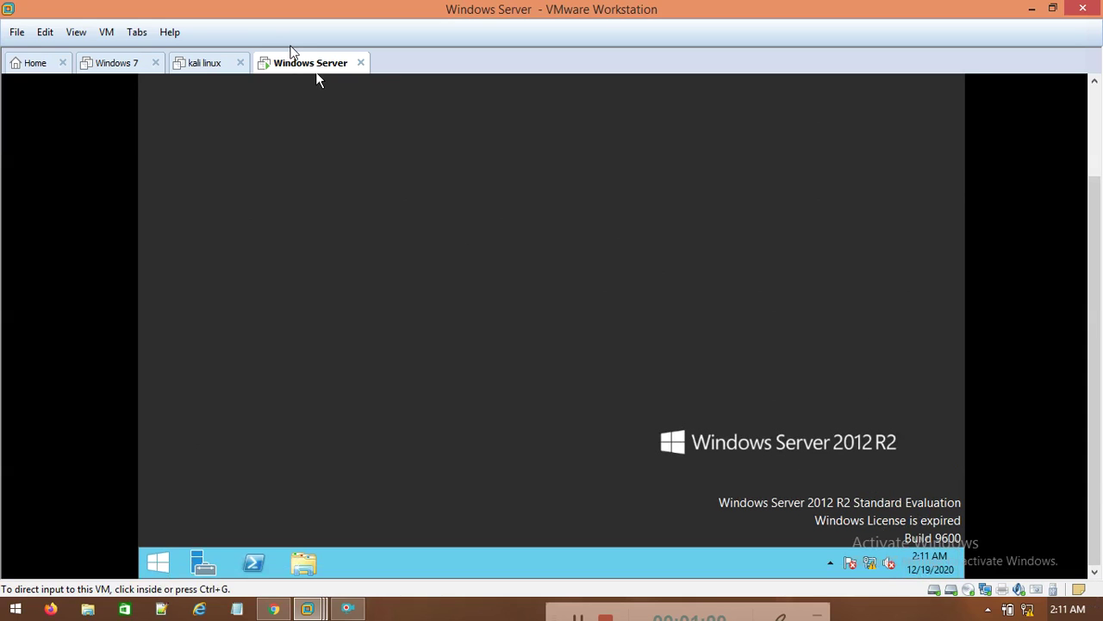
pyautogui.click(138, 517)
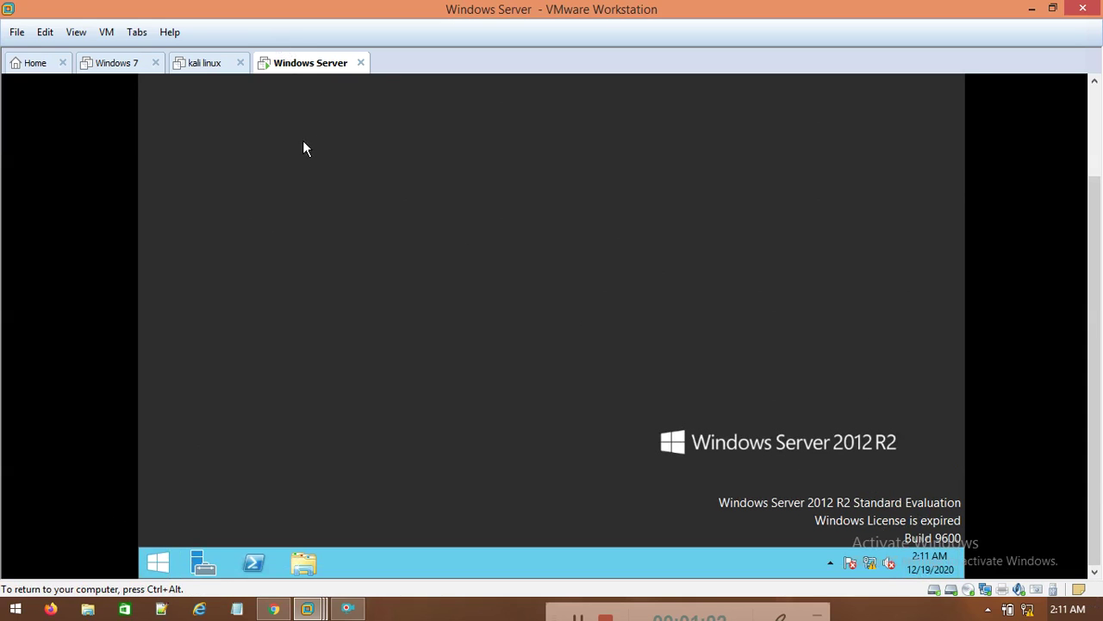
pyautogui.scroll(3, 1095, 222)
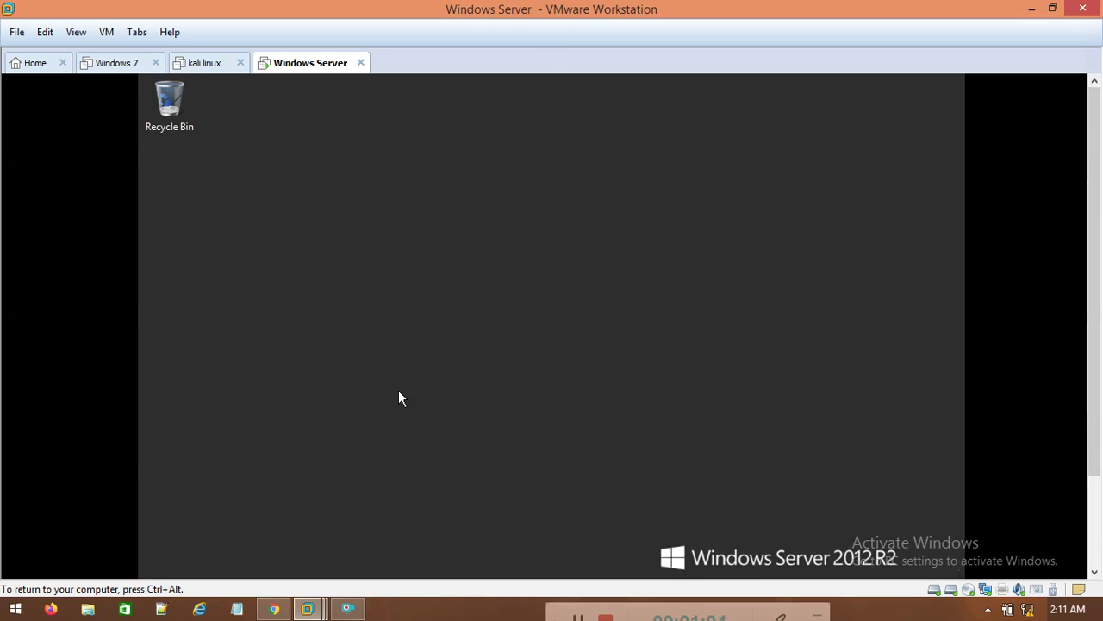
pyautogui.scroll(-3, 1094, 345)
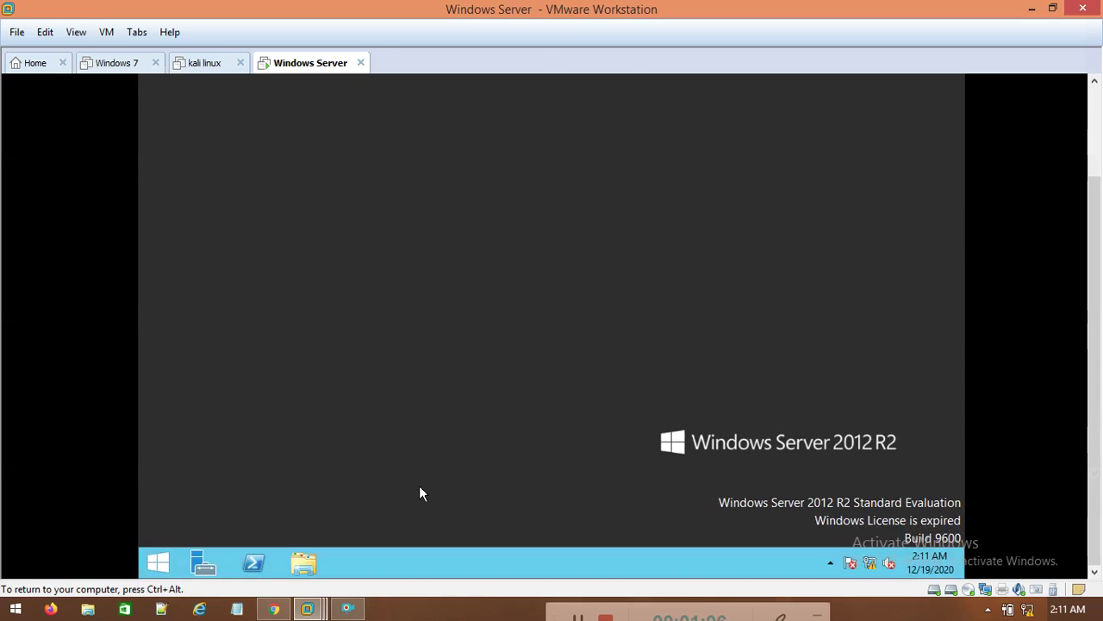
pyautogui.click(207, 569)
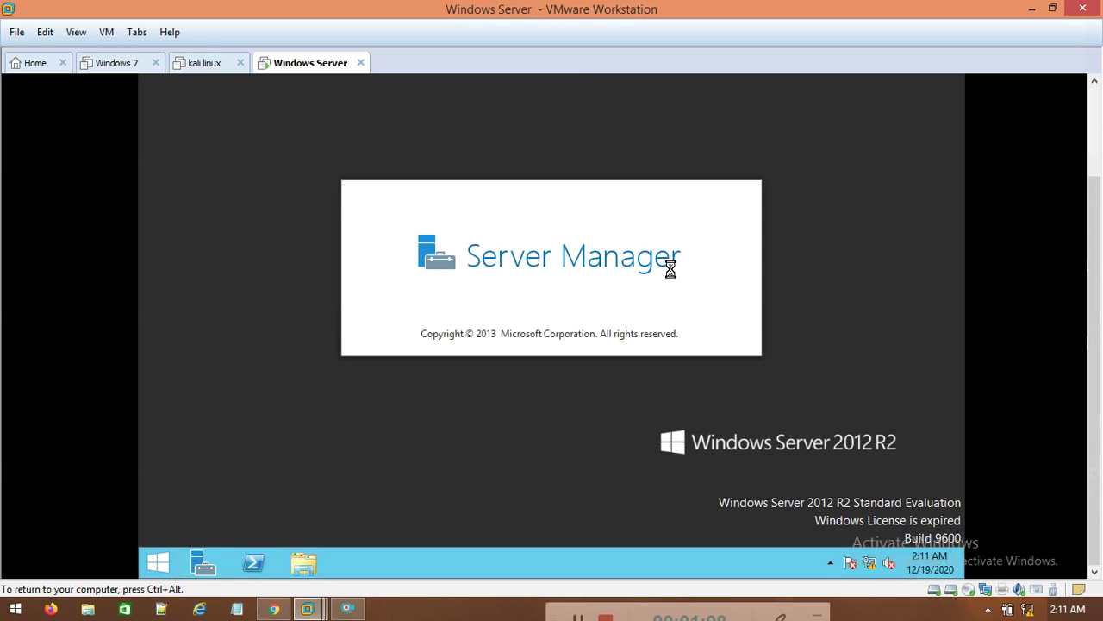
pyautogui.scroll(3, 1095, 345)
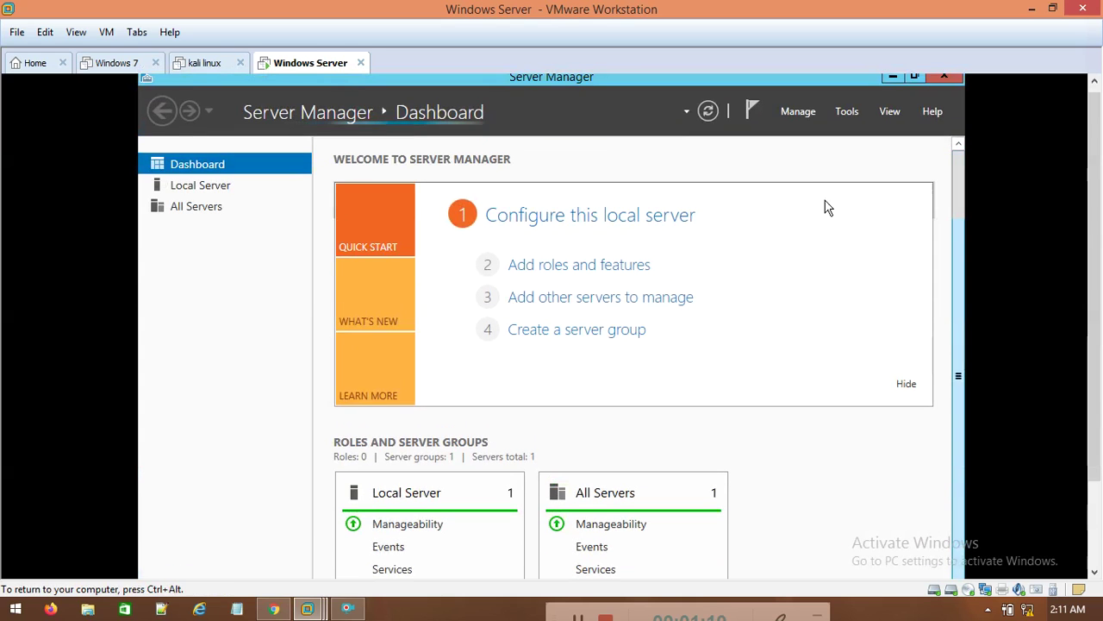
# - Open File Server Resource Manager and display the quota templates under Quota Management
pyautogui.click(844, 114)
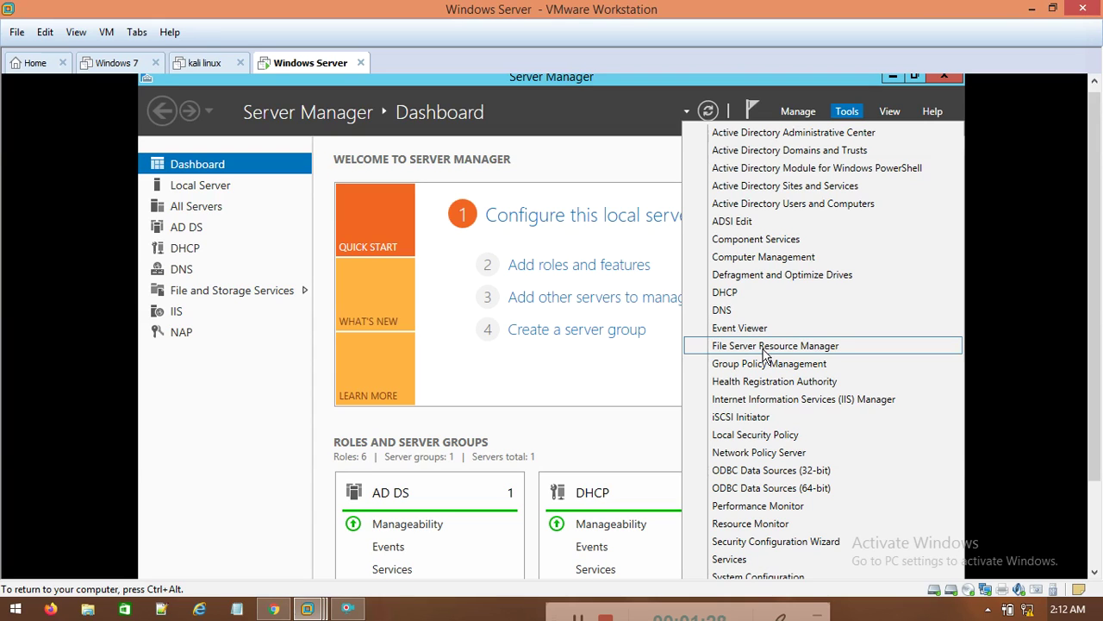
pyautogui.click(765, 349)
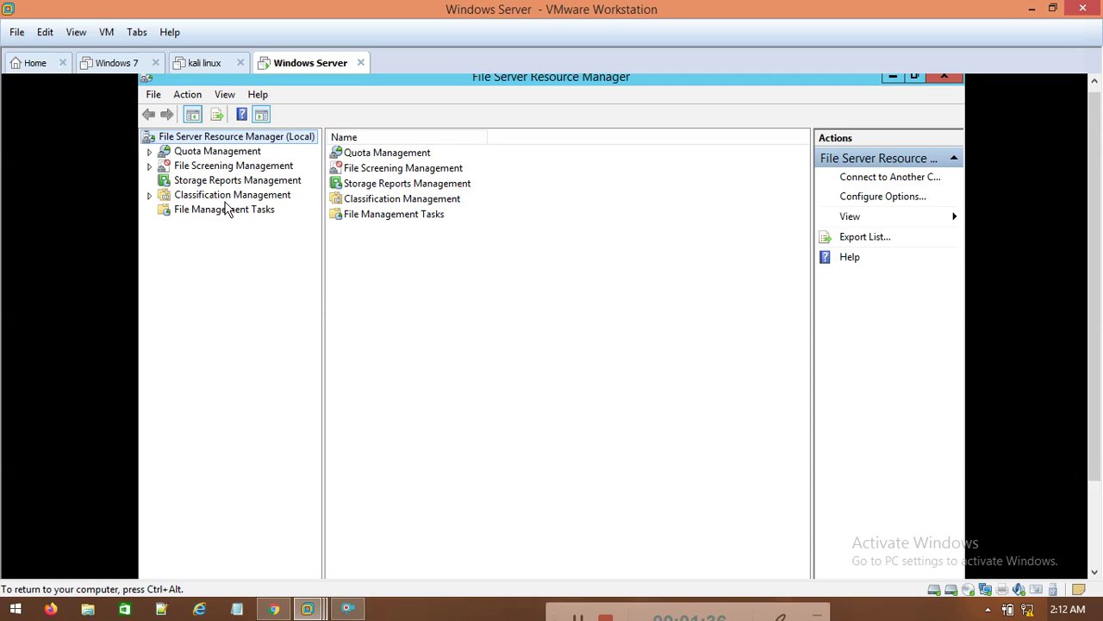
pyautogui.click(149, 152)
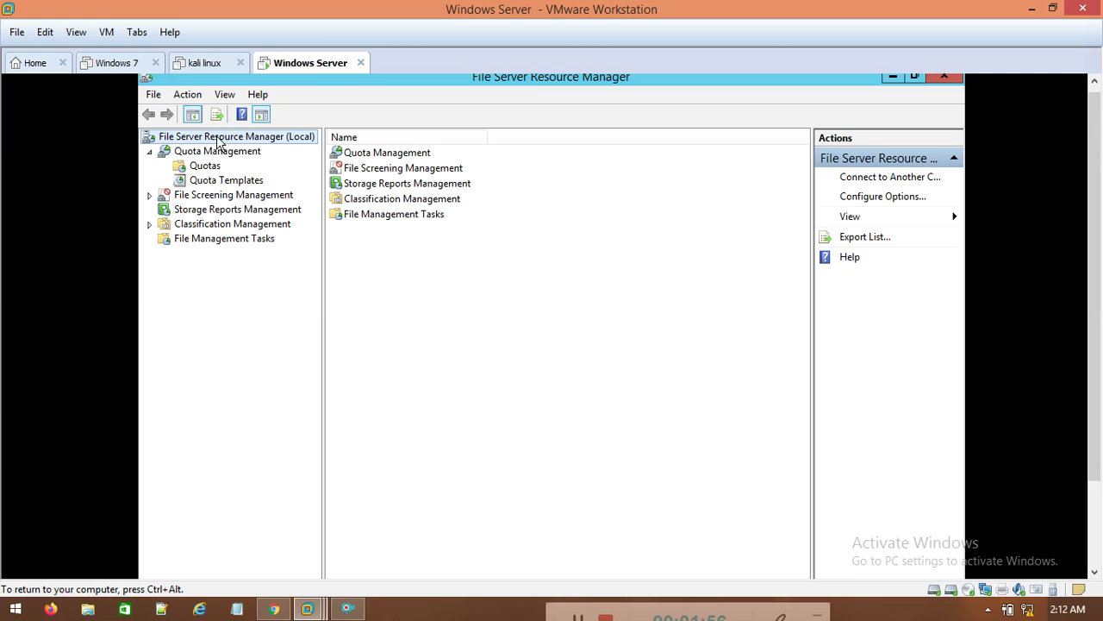
pyautogui.click(238, 182)
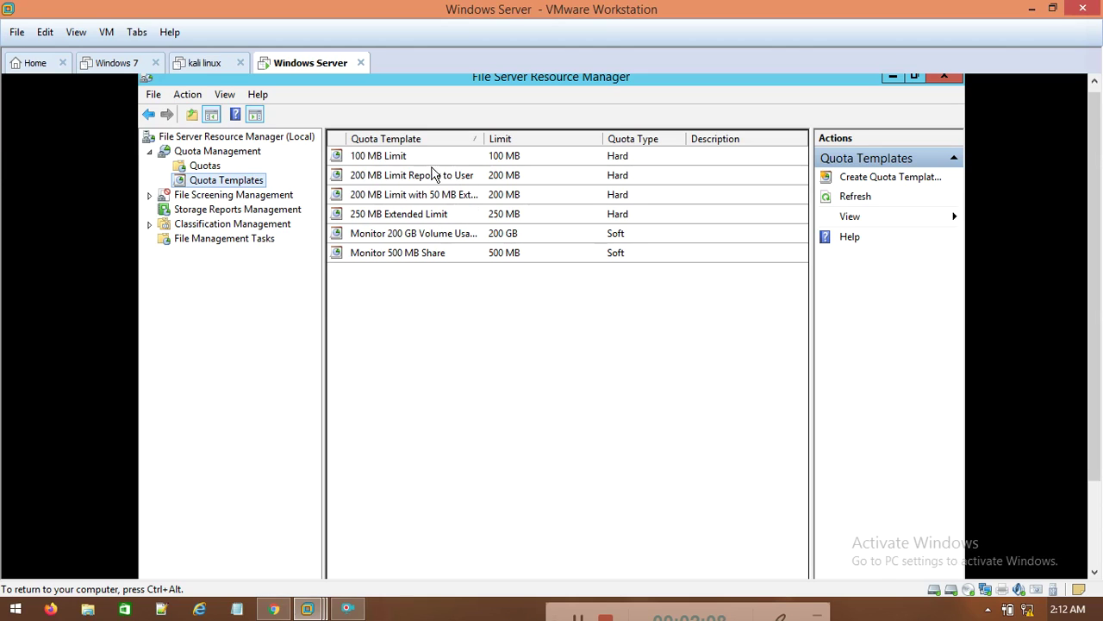
# - Start a new quota under Quotas and choose New Volume (E:) as its quota path
pyautogui.click(198, 166)
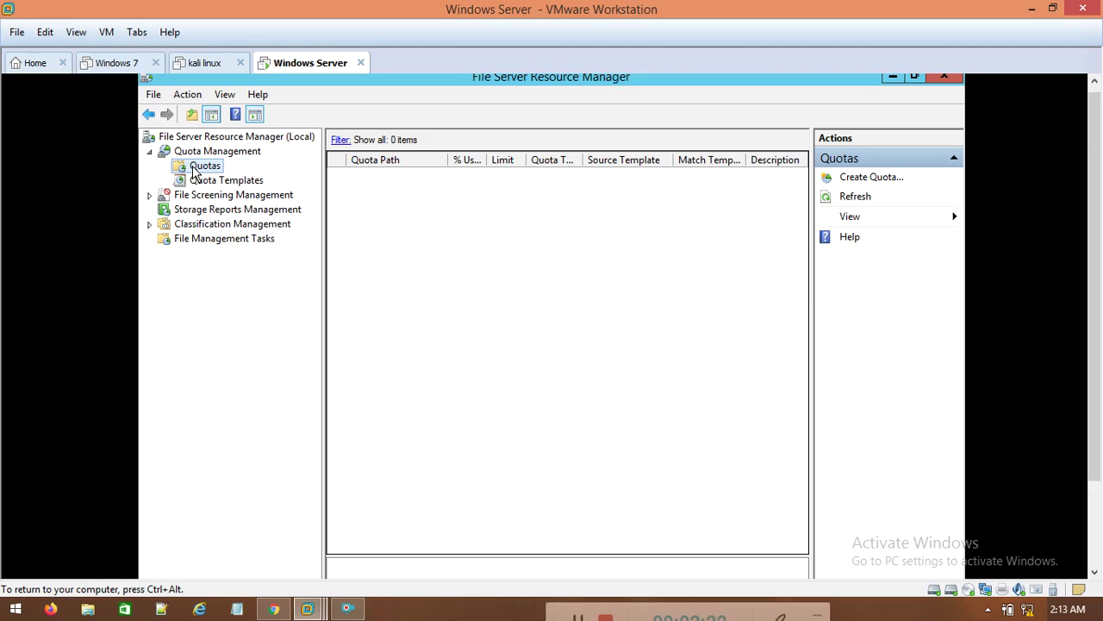
pyautogui.click(872, 178)
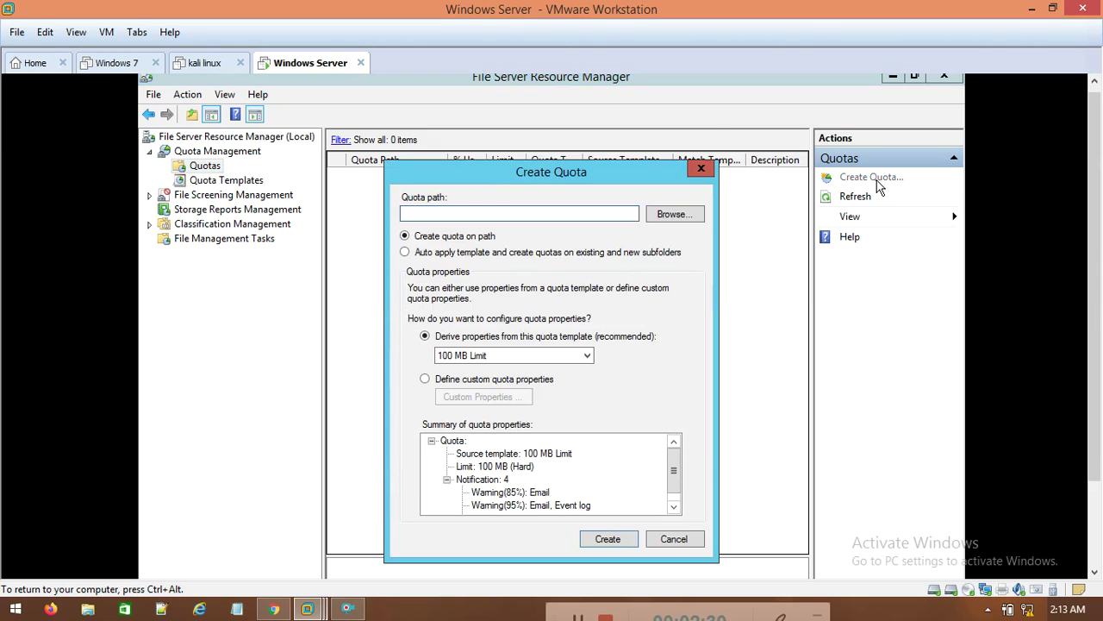
pyautogui.moveTo(529, 174); pyautogui.dragTo(532, 152)
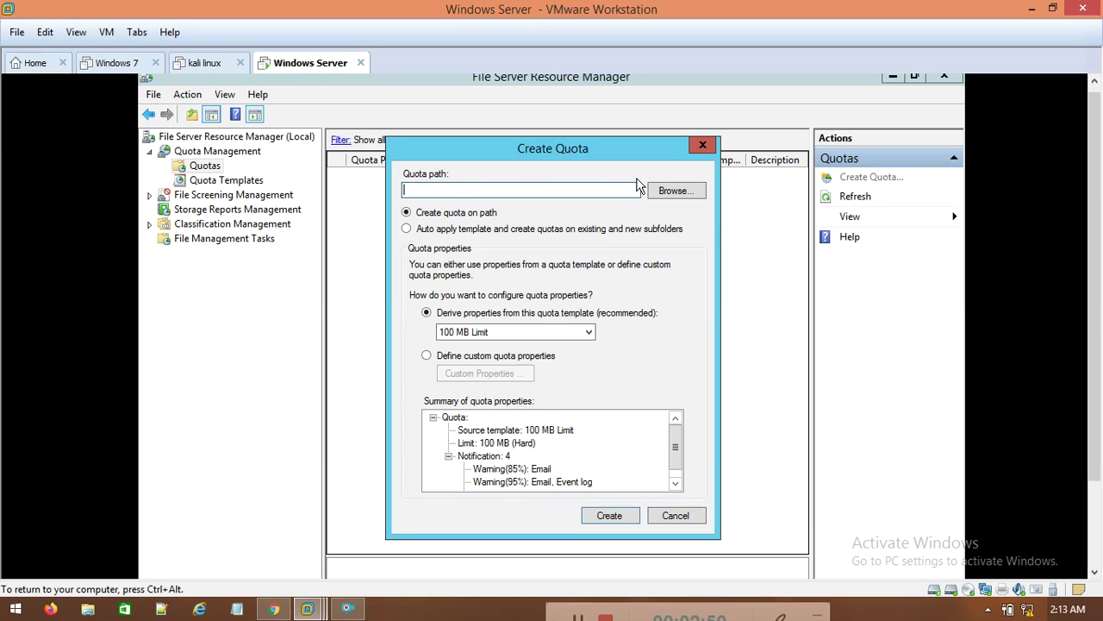
pyautogui.click(678, 190)
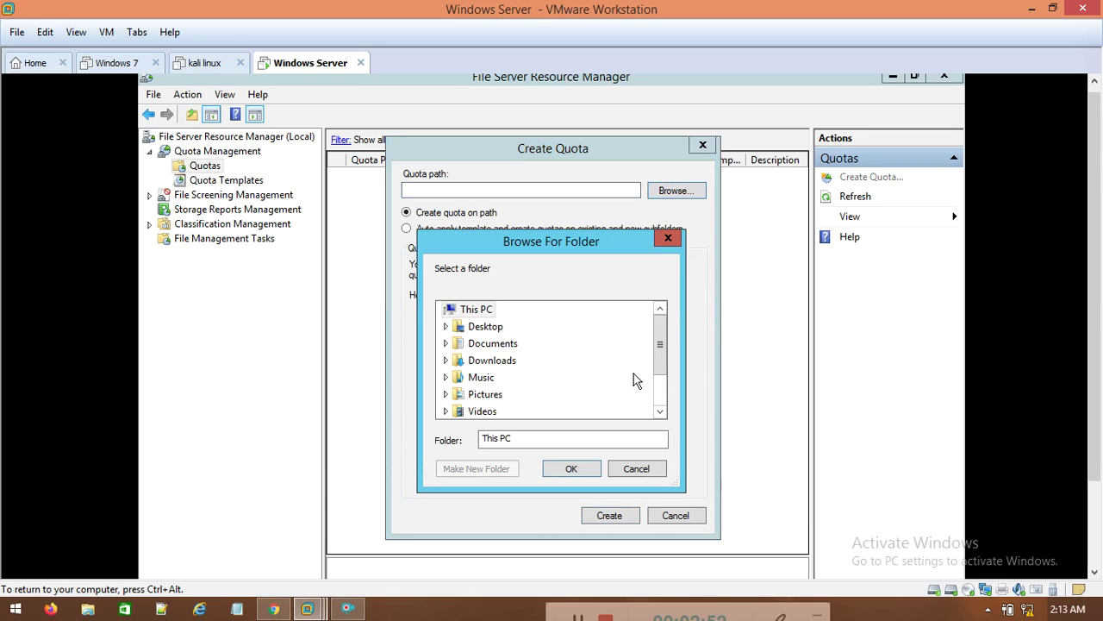
pyautogui.moveTo(660, 345); pyautogui.dragTo(663, 397)
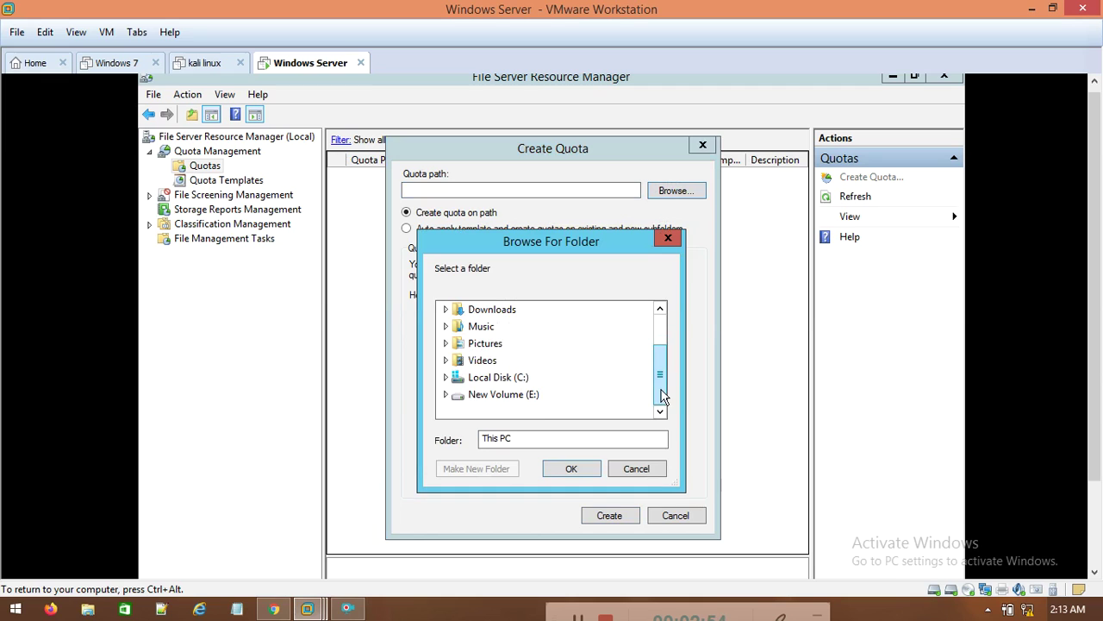
pyautogui.click(476, 394)
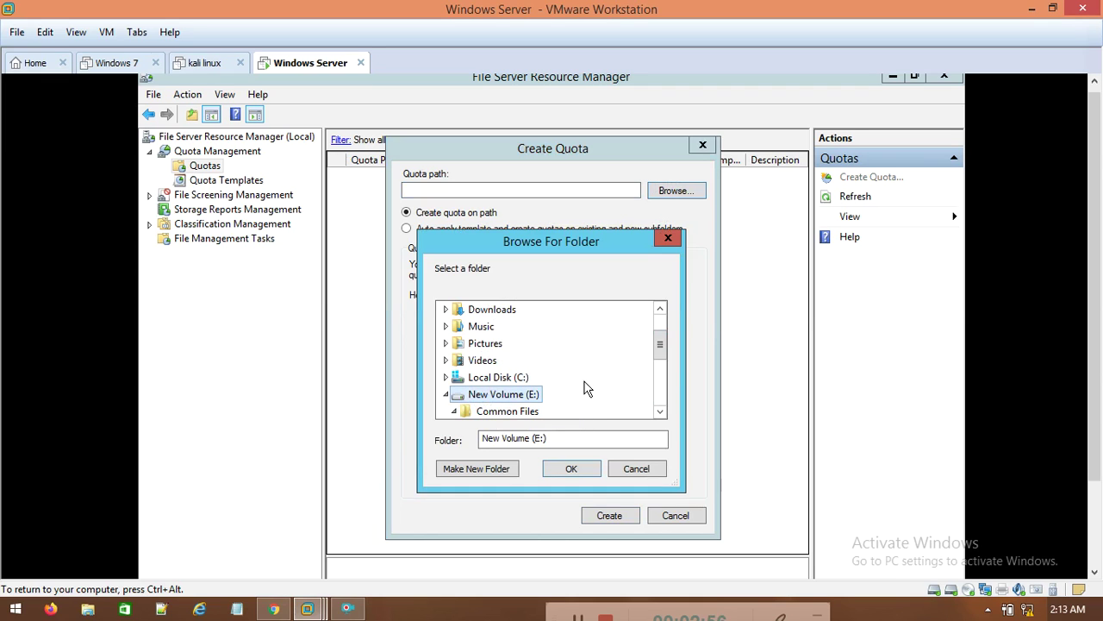
pyautogui.scroll(-5, 586, 388)
pyautogui.scroll(2, 586, 389)
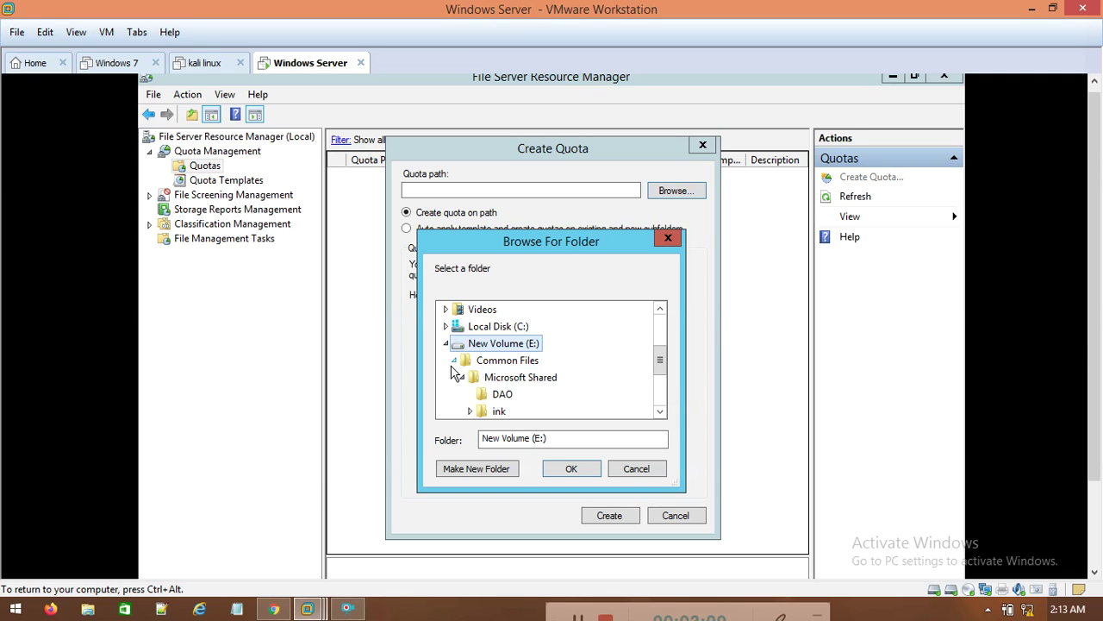
pyautogui.click(445, 343)
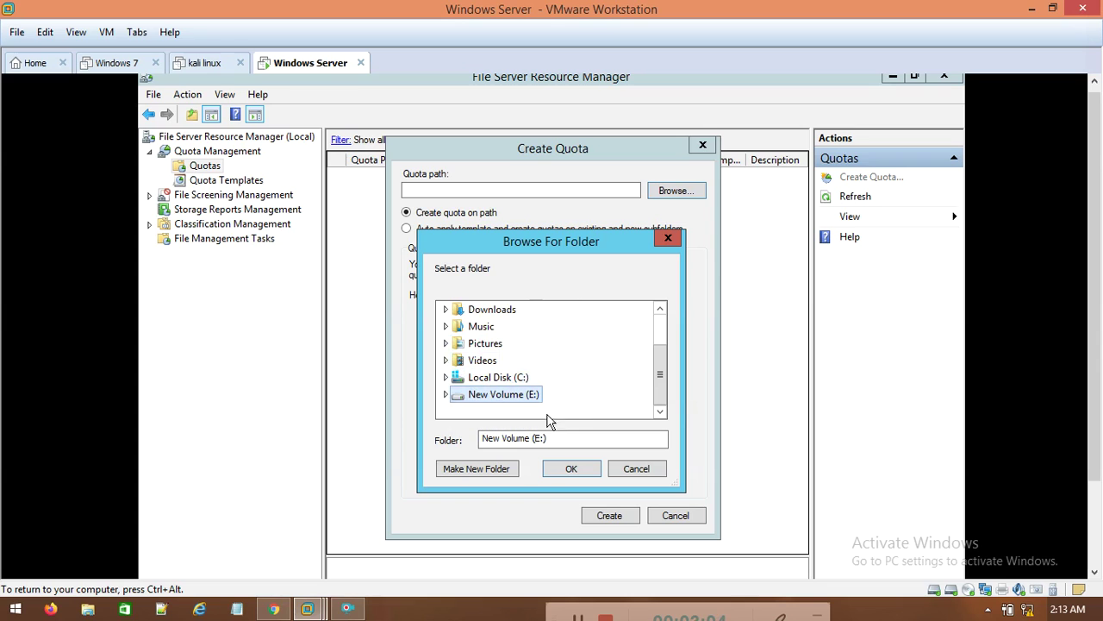
pyautogui.click(571, 469)
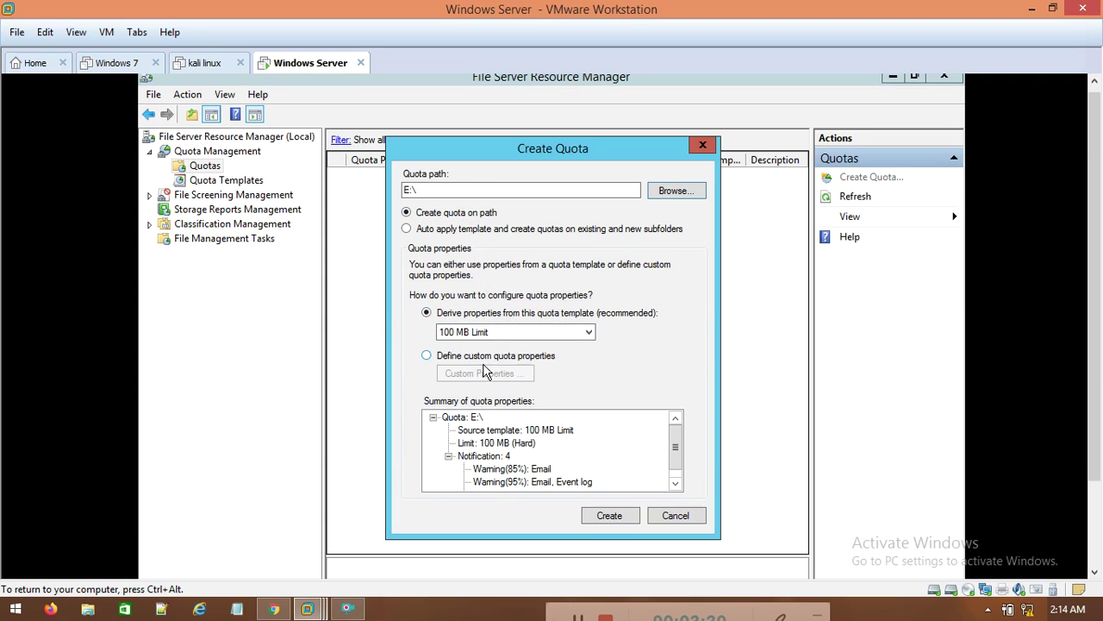
# - Define custom properties for the E:\ quota with a space limit of 1 MB
pyautogui.click(427, 359)
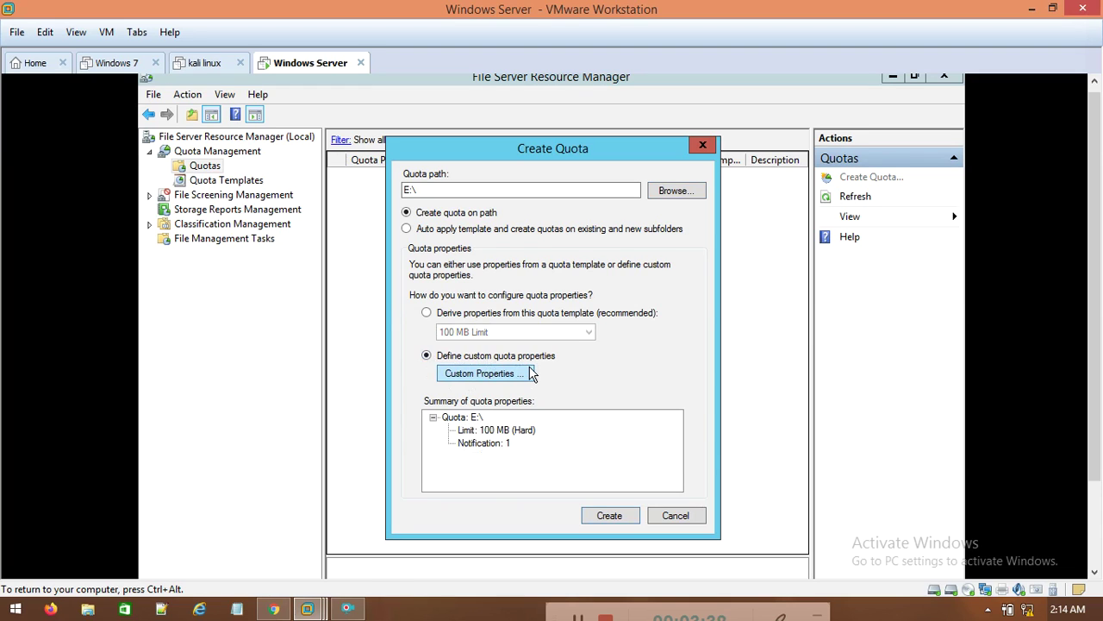
pyautogui.click(482, 375)
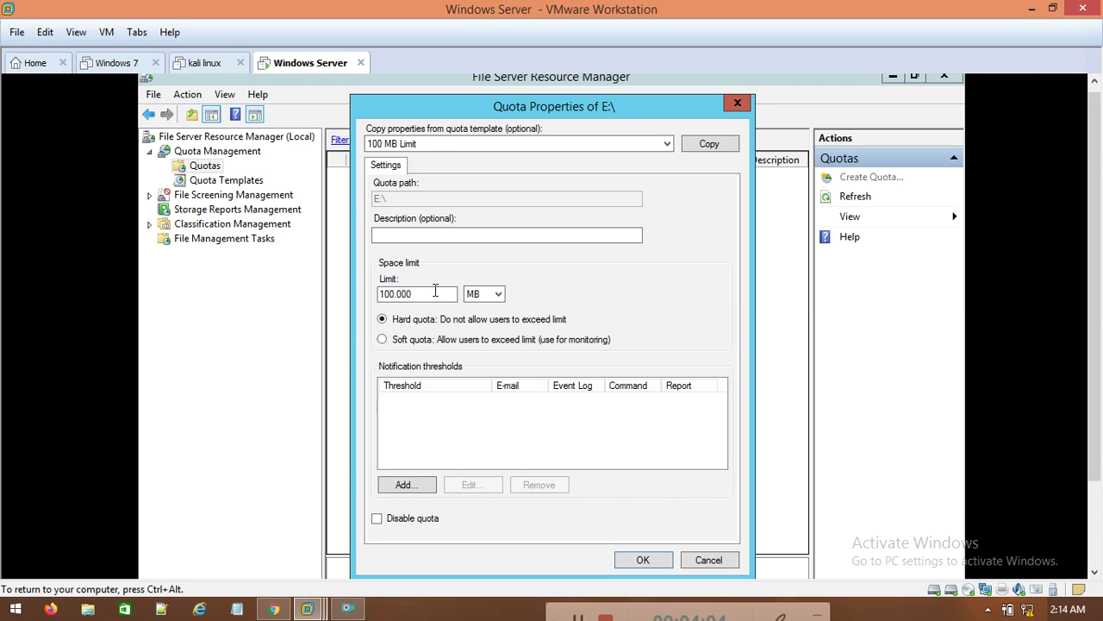
pyautogui.moveTo(435, 296); pyautogui.dragTo(339, 286)
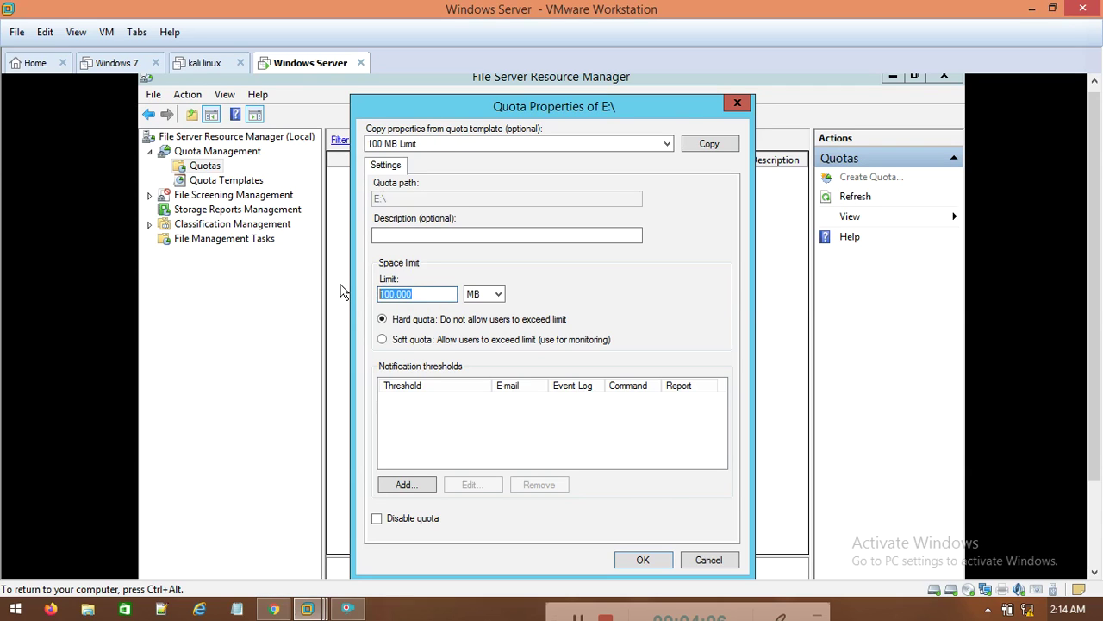
pyautogui.write('1')
pyautogui.click(642, 561)
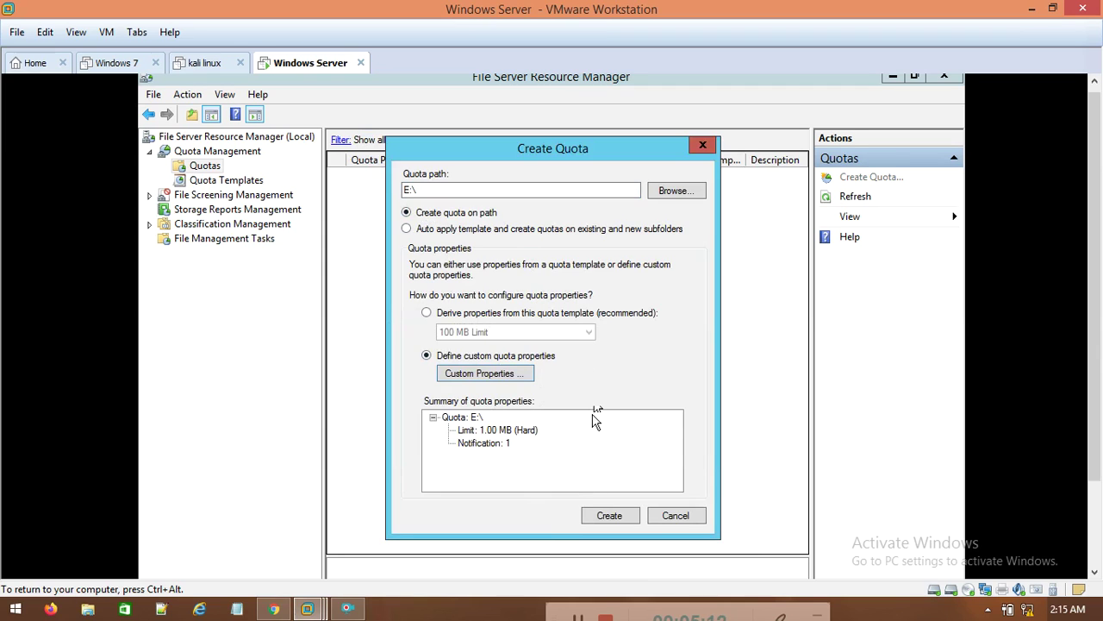
# - Create the E:\ quota, saving the custom quota without creating a template
pyautogui.click(611, 517)
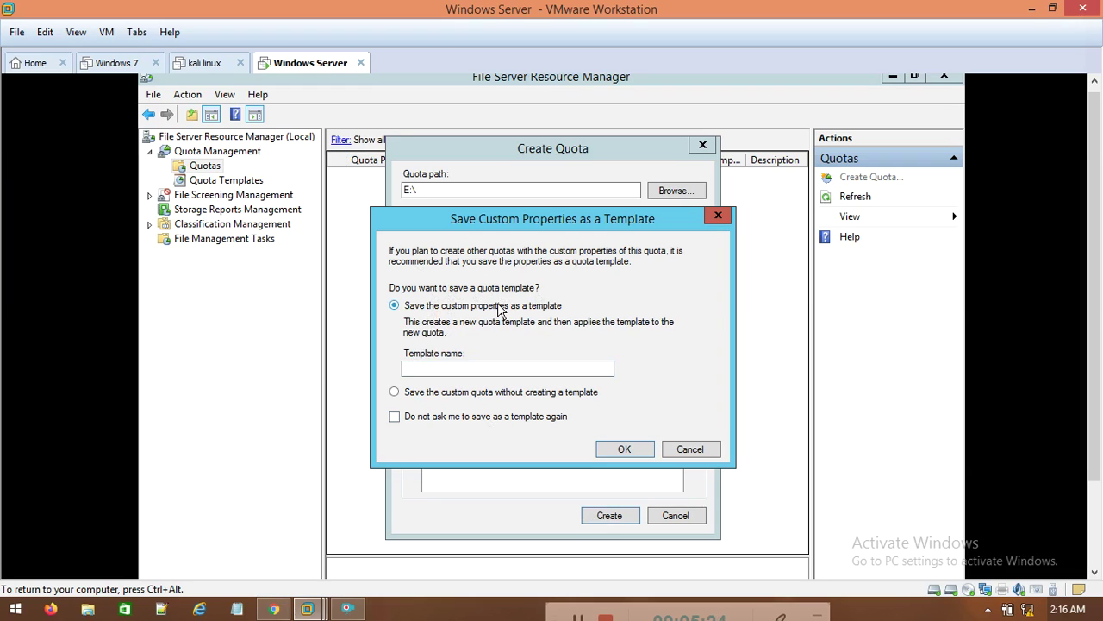
pyautogui.click(395, 392)
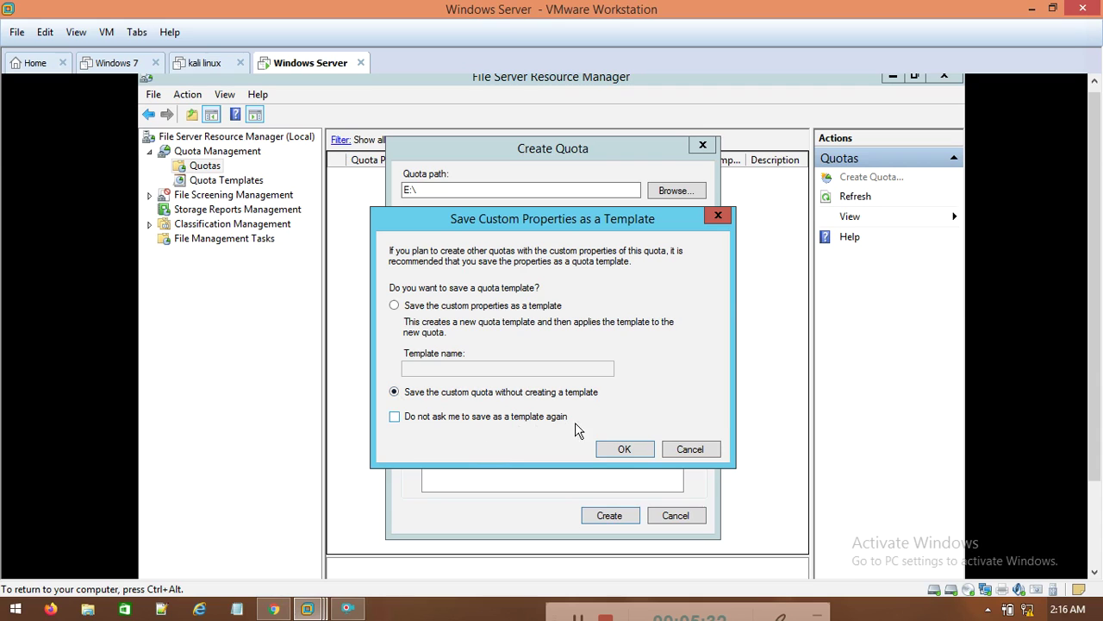
pyautogui.click(625, 450)
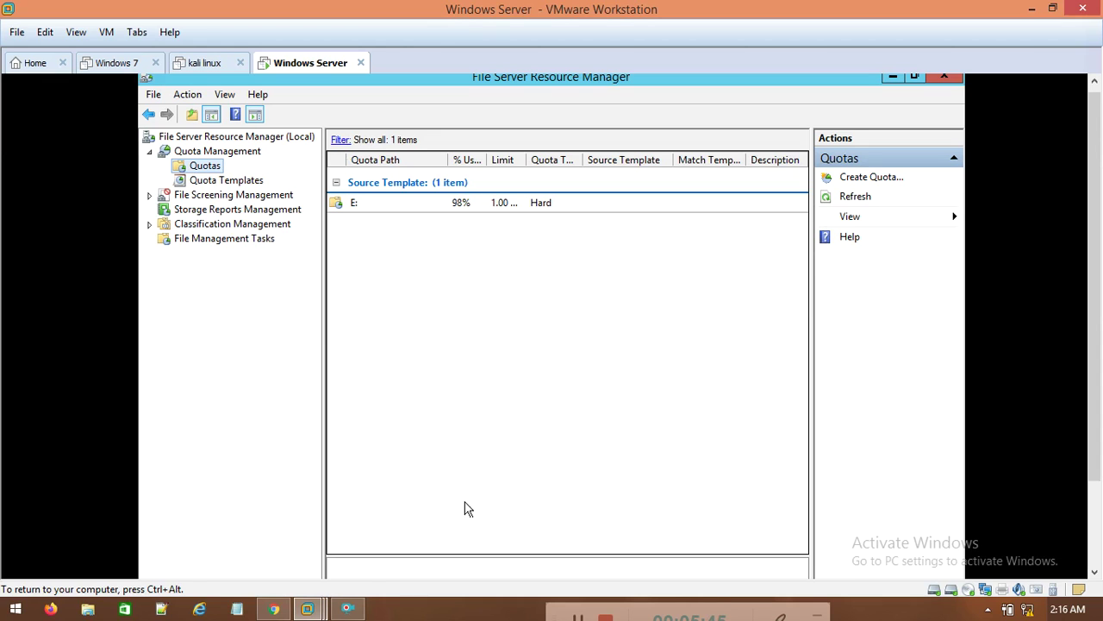
# - Minimize the File Server Resource Manager and Server Manager windows to get back to the server's desktop
pyautogui.click(349, 610)
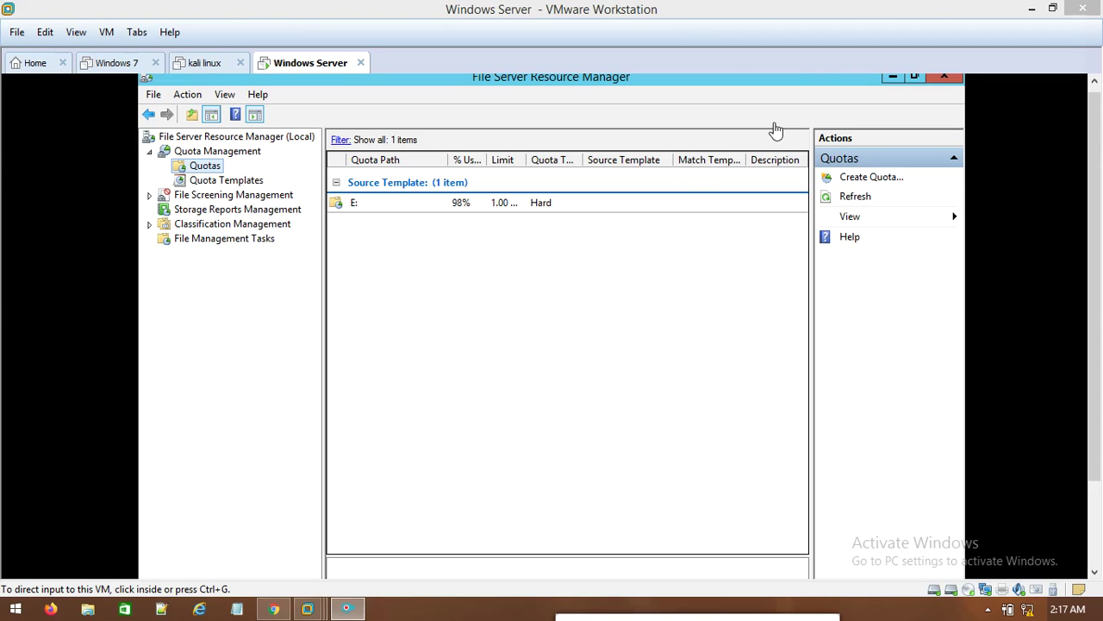
pyautogui.click(891, 85)
pyautogui.click(892, 78)
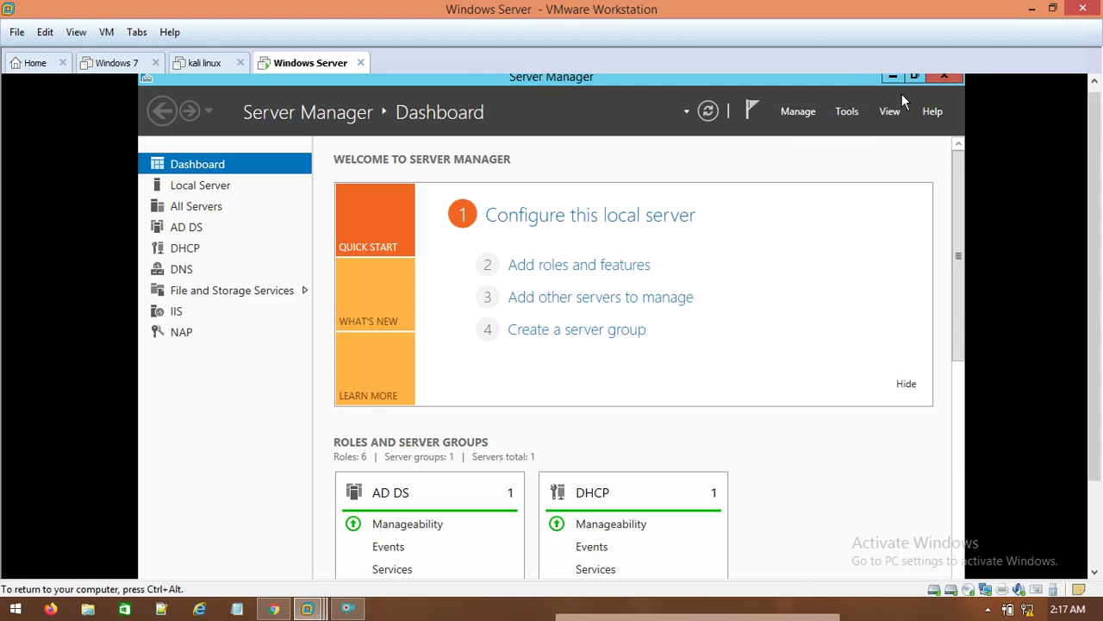
pyautogui.click(894, 76)
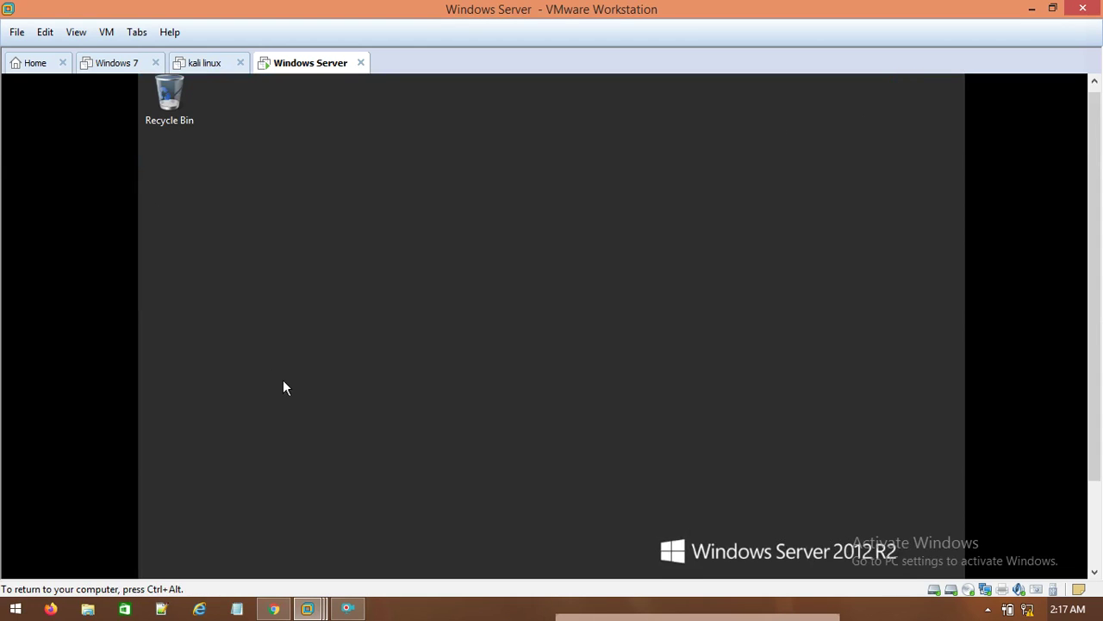
# - Open File Explorer in the server virtual machine and check the size and free space of New Volume (E:)
pyautogui.moveTo(1098, 197); pyautogui.dragTo(1095, 315)
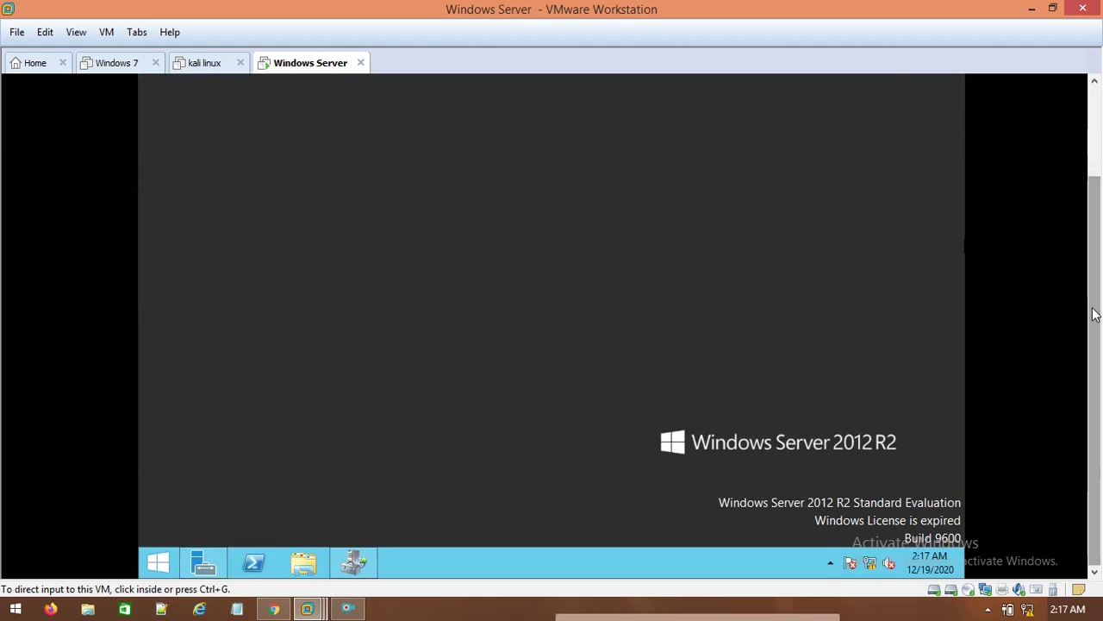
pyautogui.press('super+e')
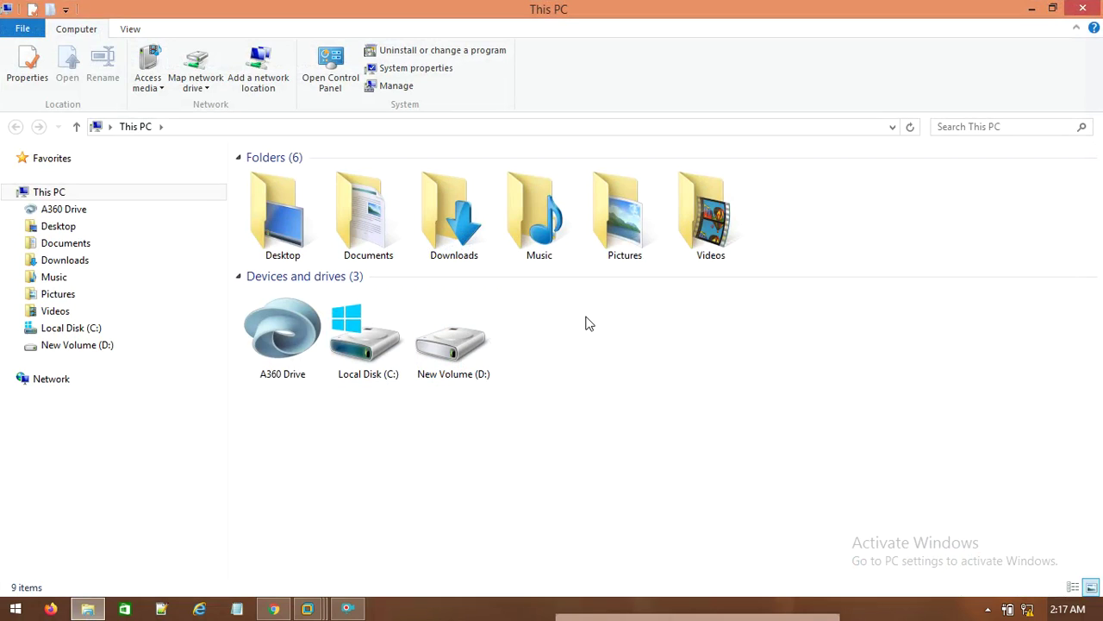
pyautogui.click(1082, 8)
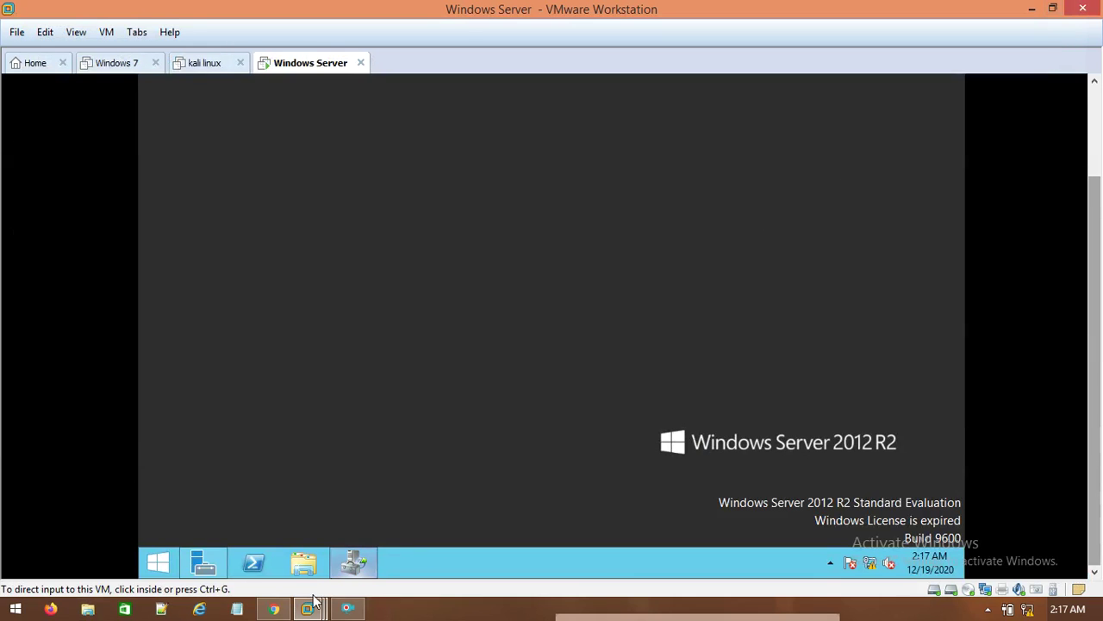
pyautogui.click(303, 565)
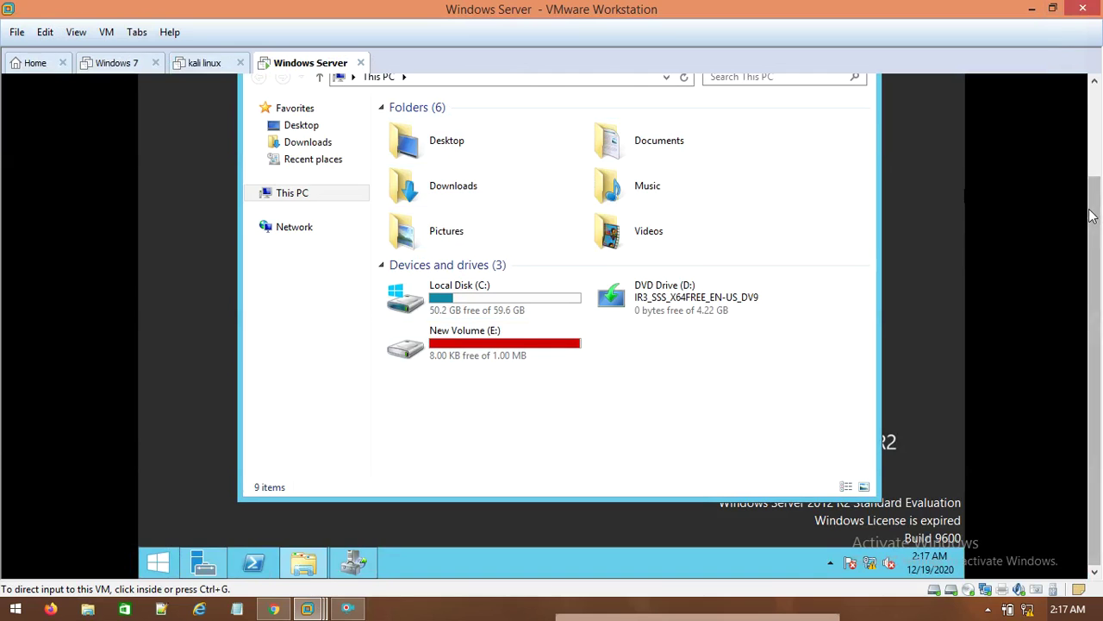
pyautogui.scroll(1, 1086, 230)
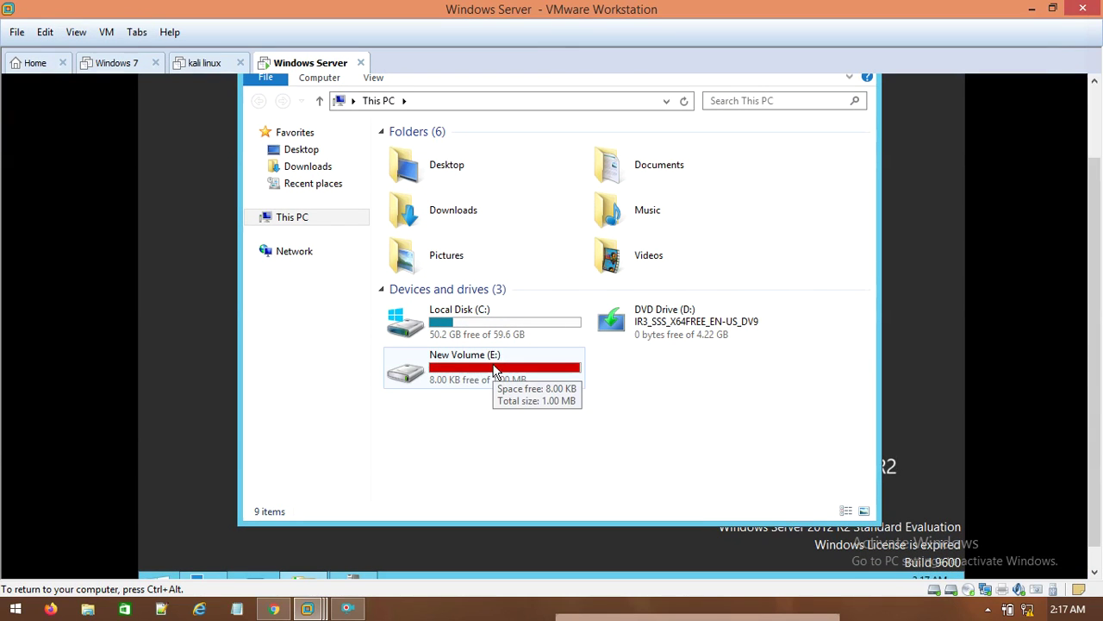
# - View the contents of New Volume (E:) and return to This PC
pyautogui.moveTo(474, 381)
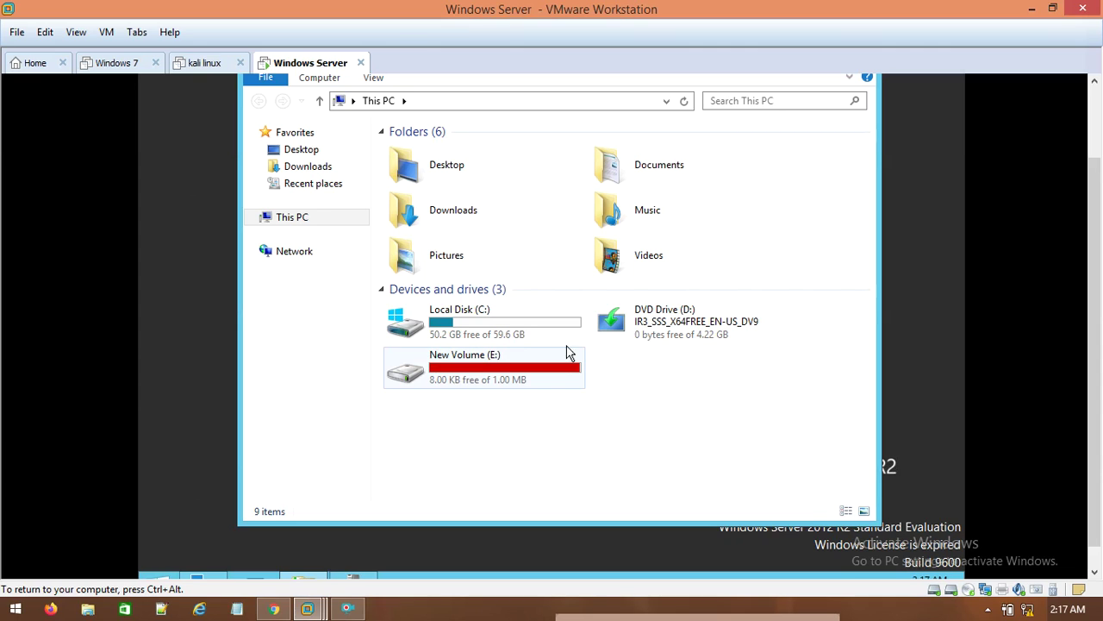
pyautogui.doubleClick(498, 379)
pyautogui.click(418, 155)
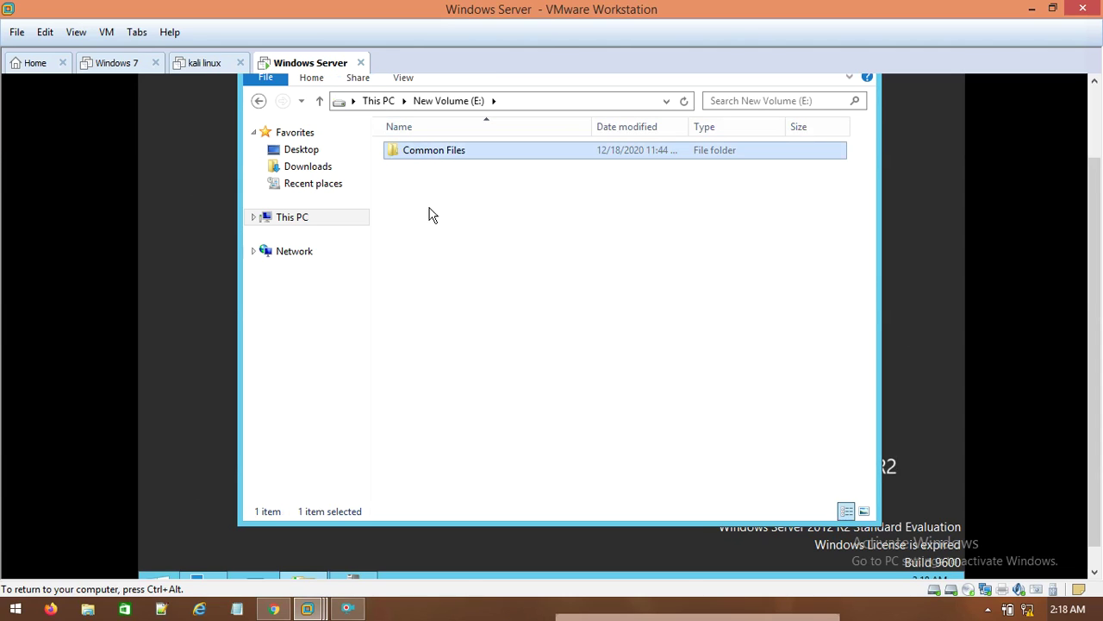
pyautogui.click(527, 247)
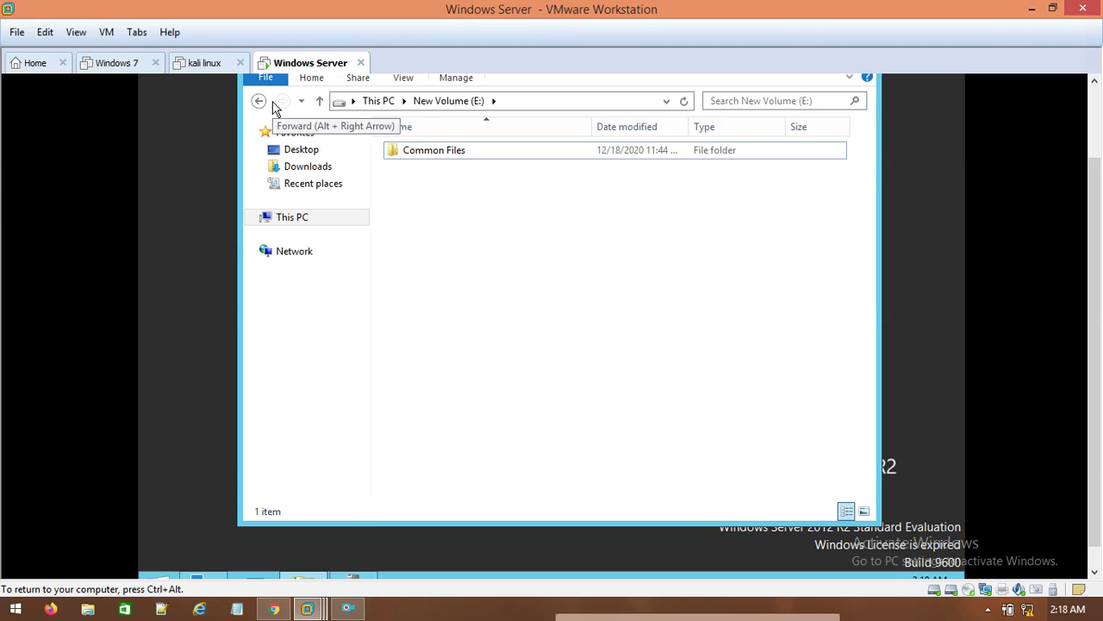
pyautogui.click(258, 101)
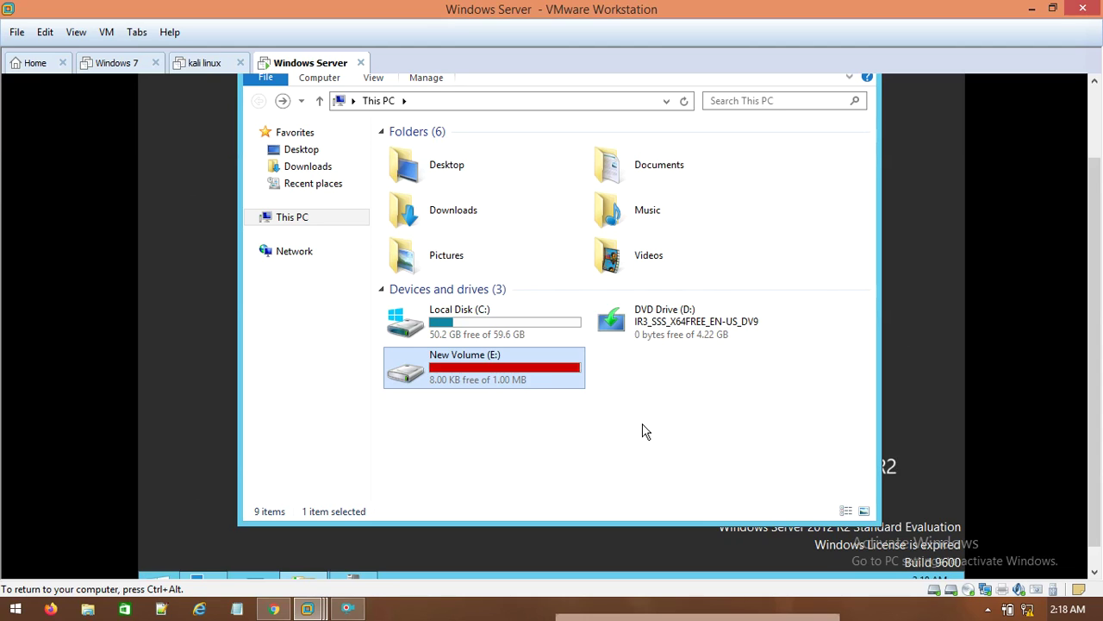
pyautogui.click(637, 441)
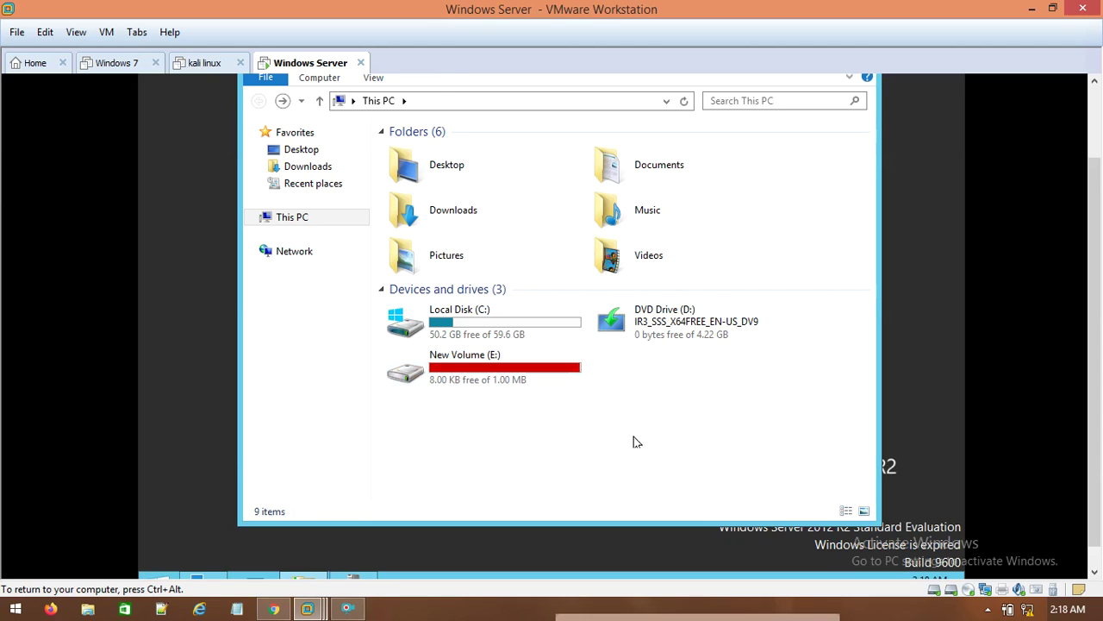
# - Try to duplicate the Common Files folder within New Volume (E:) to test the quota, and abandon the copy
pyautogui.doubleClick(458, 374)
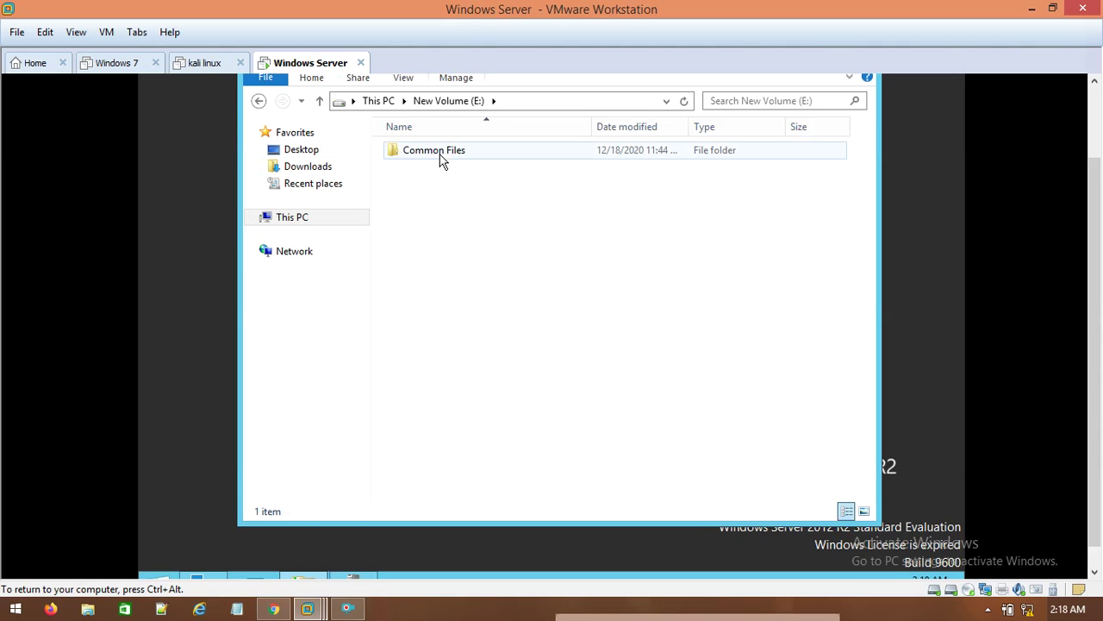
pyautogui.click(439, 157)
pyautogui.rightClick(440, 157)
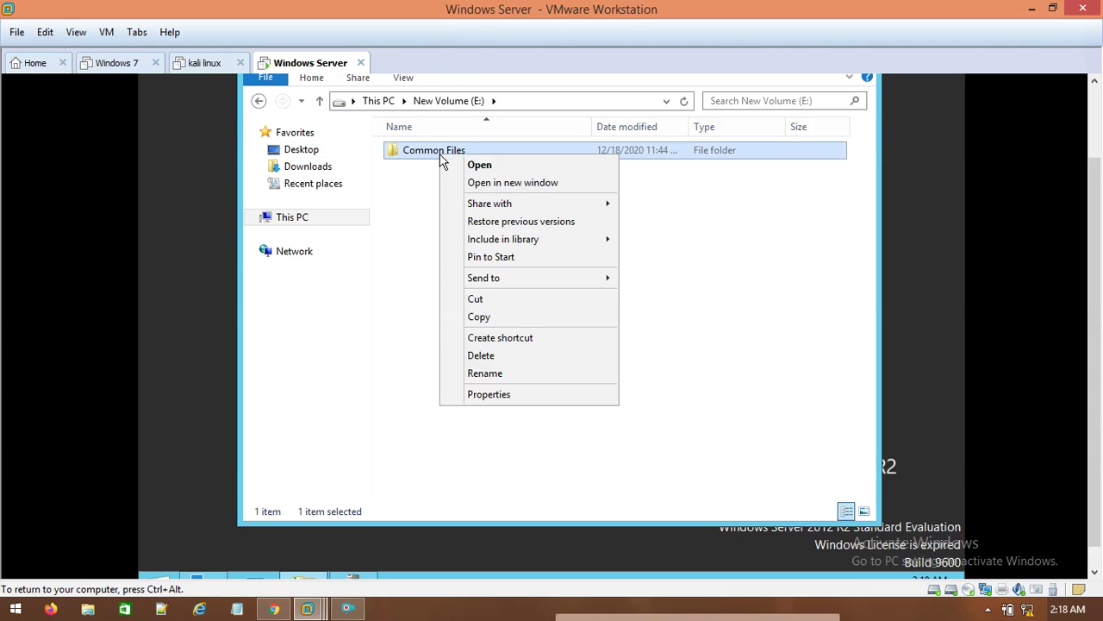
pyautogui.click(479, 317)
pyautogui.click(466, 248)
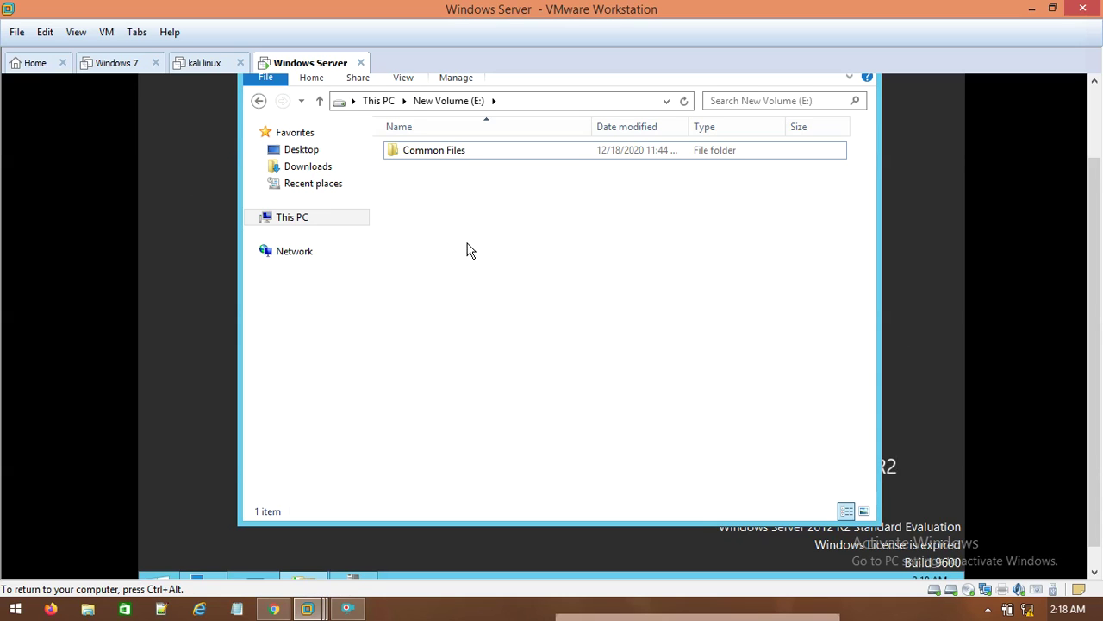
pyautogui.rightClick(467, 248)
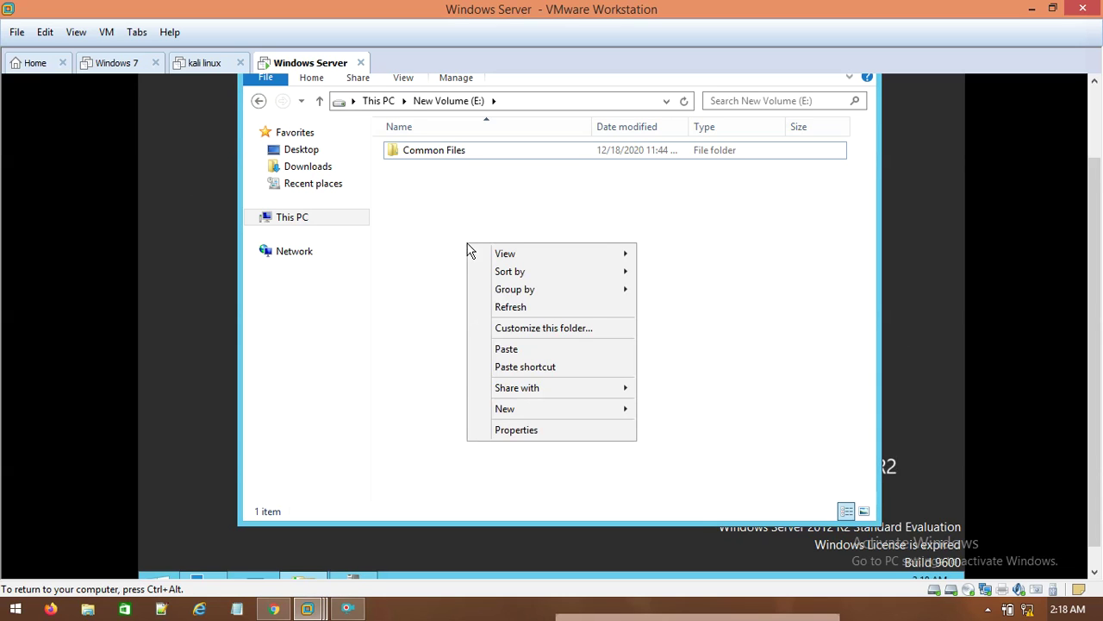
pyautogui.click(508, 349)
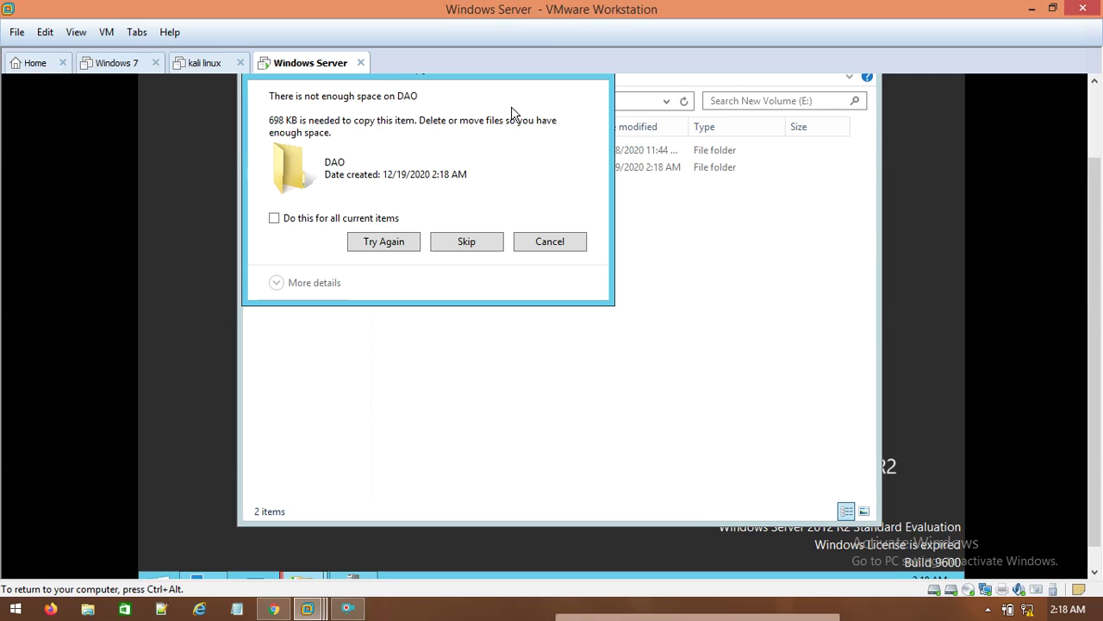
pyautogui.moveTo(486, 77); pyautogui.dragTo(530, 177)
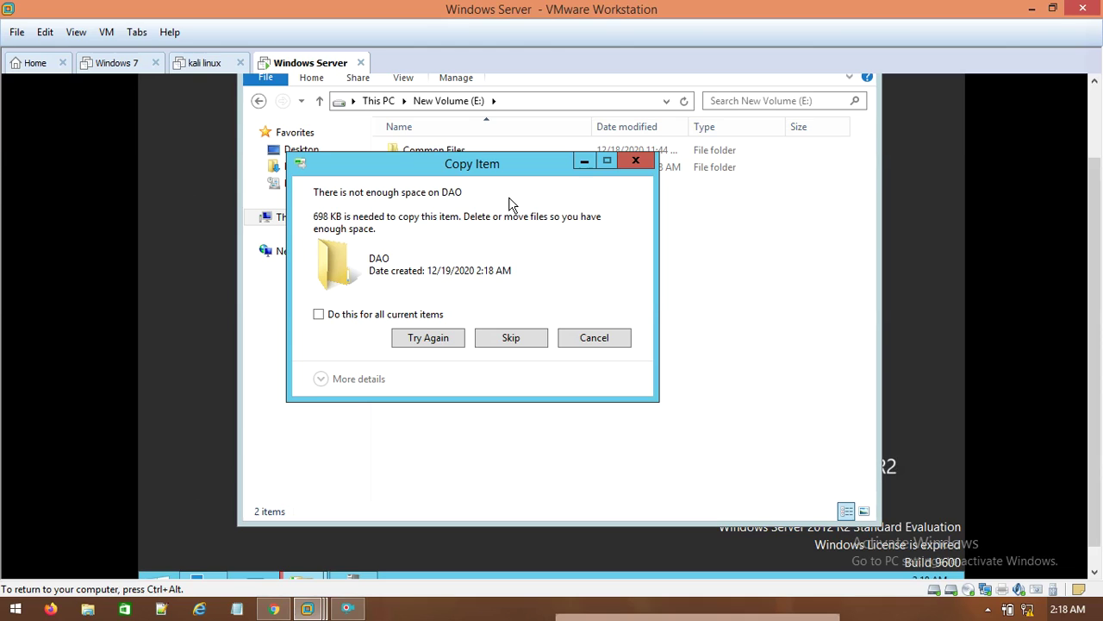
pyautogui.click(635, 164)
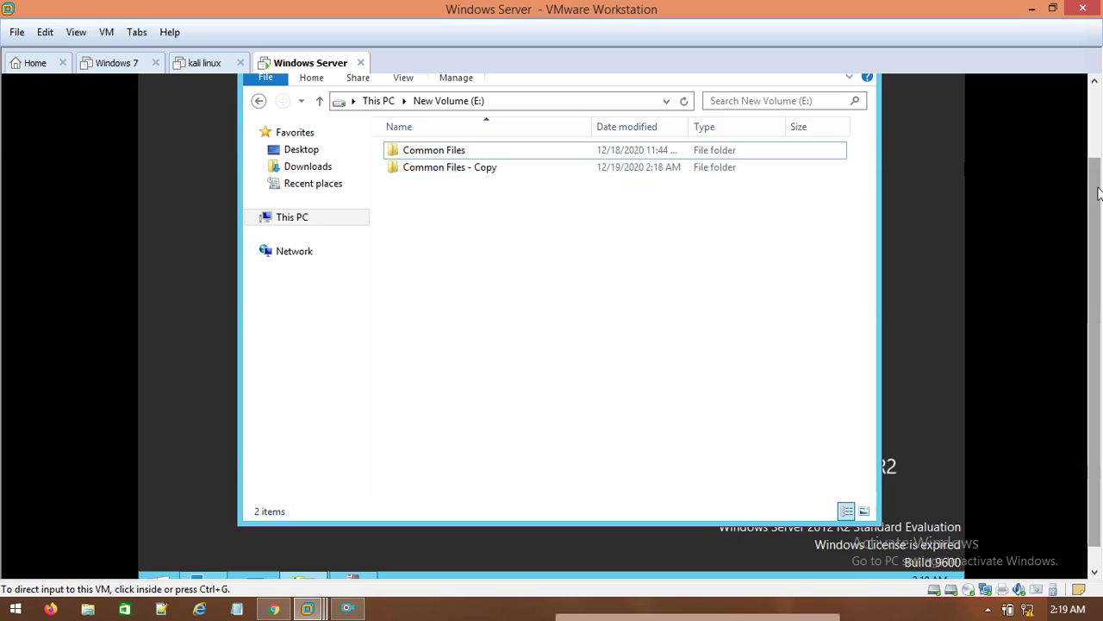
# - Close File Explorer and disable the E: quota in File Server Resource Manager, confirming the change
pyautogui.scroll(1, 1094, 344)
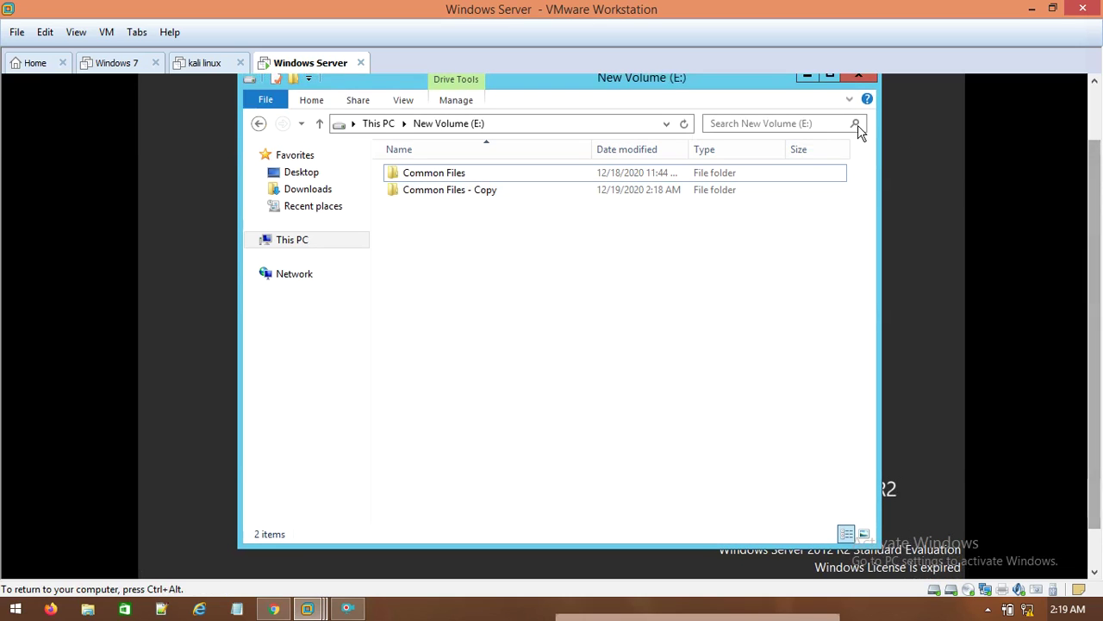
pyautogui.click(859, 79)
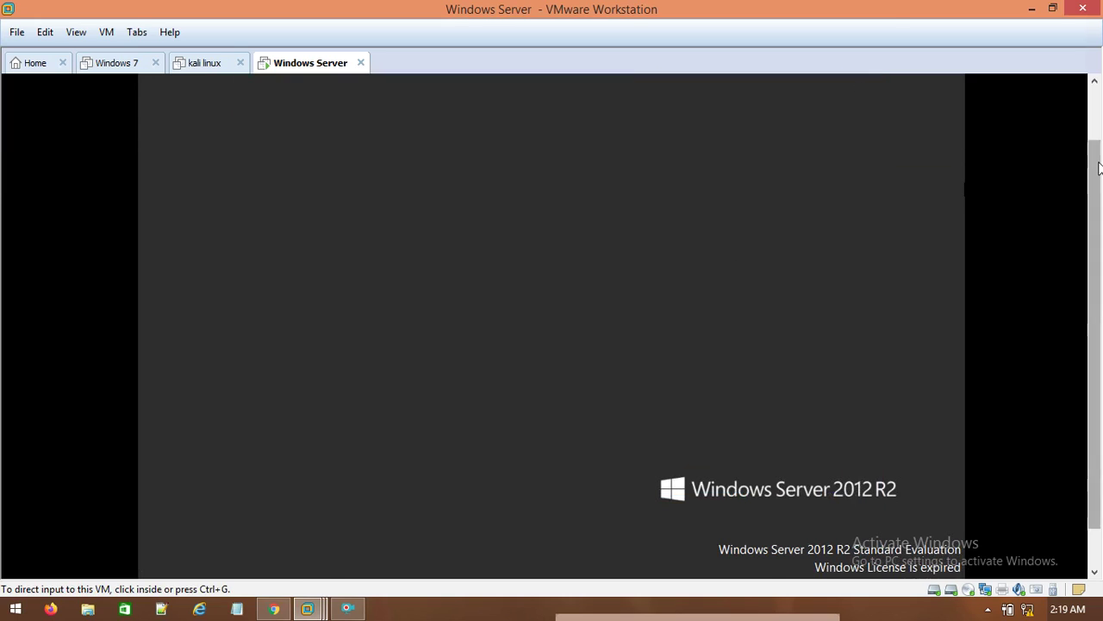
pyautogui.scroll(-2, 1094, 209)
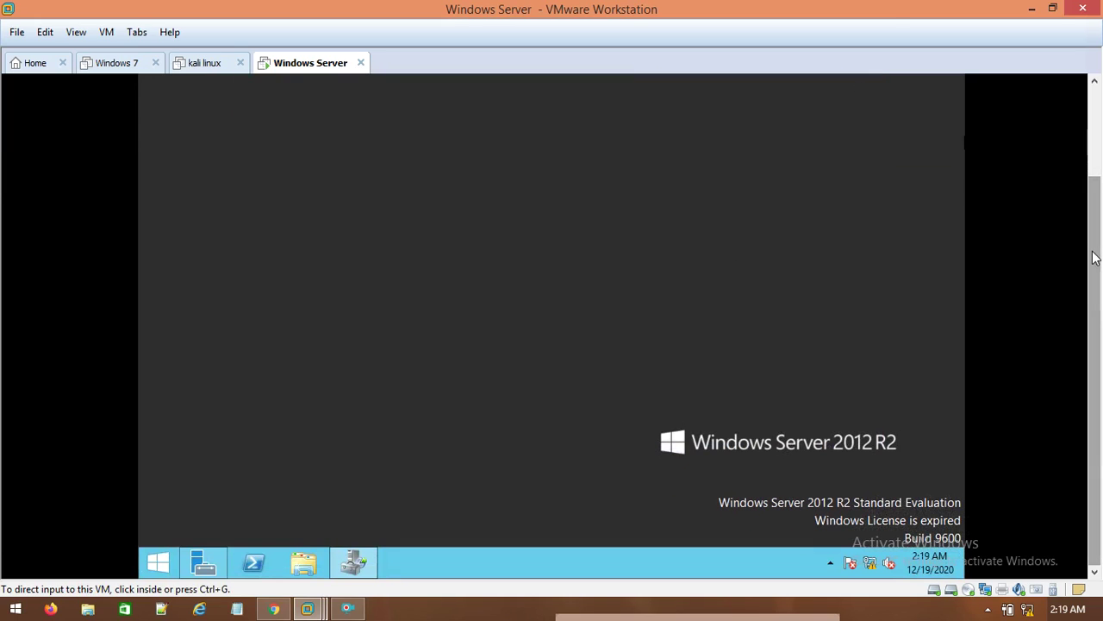
pyautogui.click(360, 559)
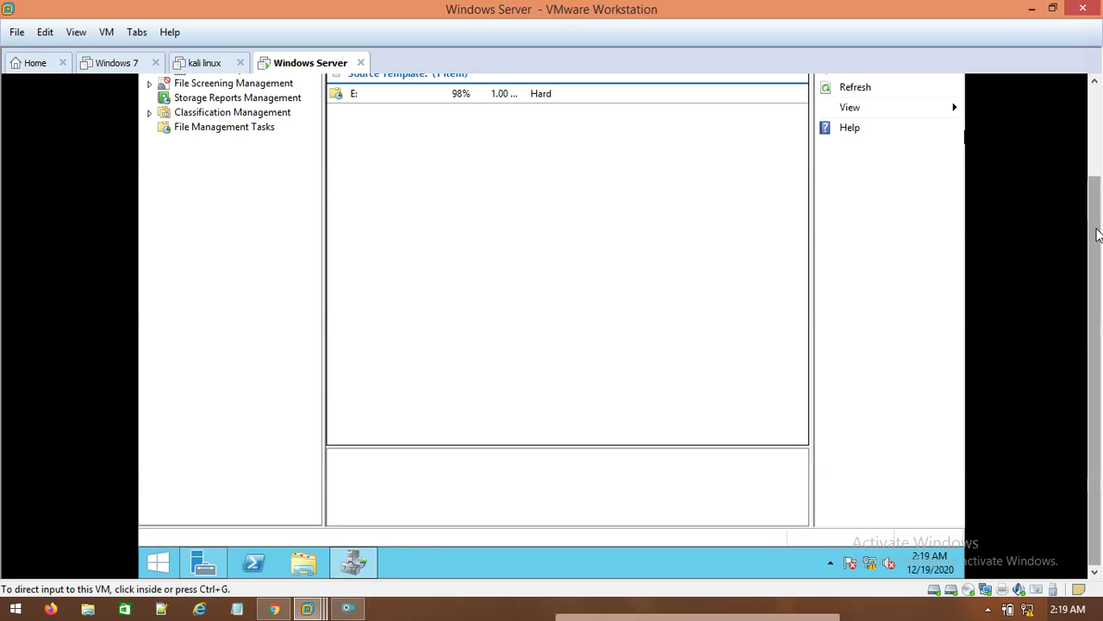
pyautogui.scroll(5, 1096, 142)
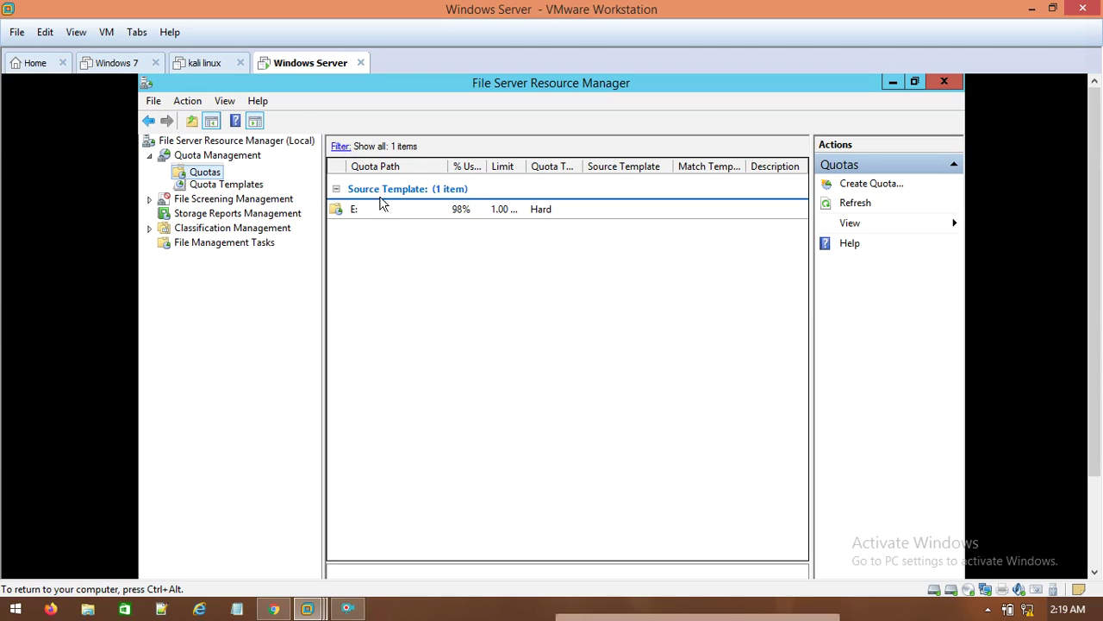
pyautogui.rightClick(357, 215)
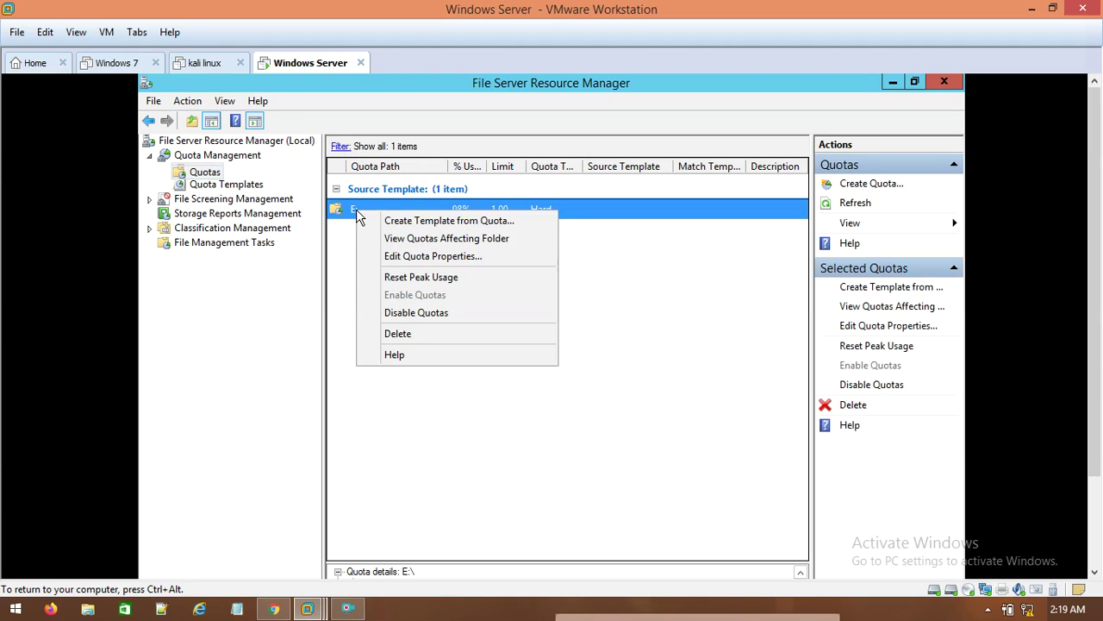
pyautogui.click(460, 314)
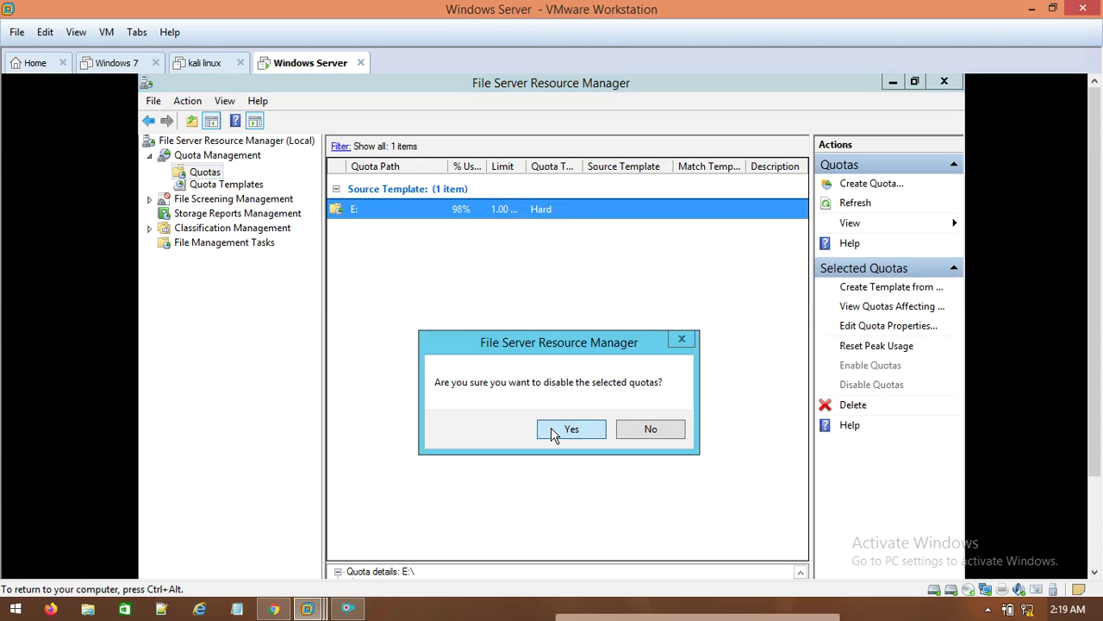
pyautogui.click(553, 436)
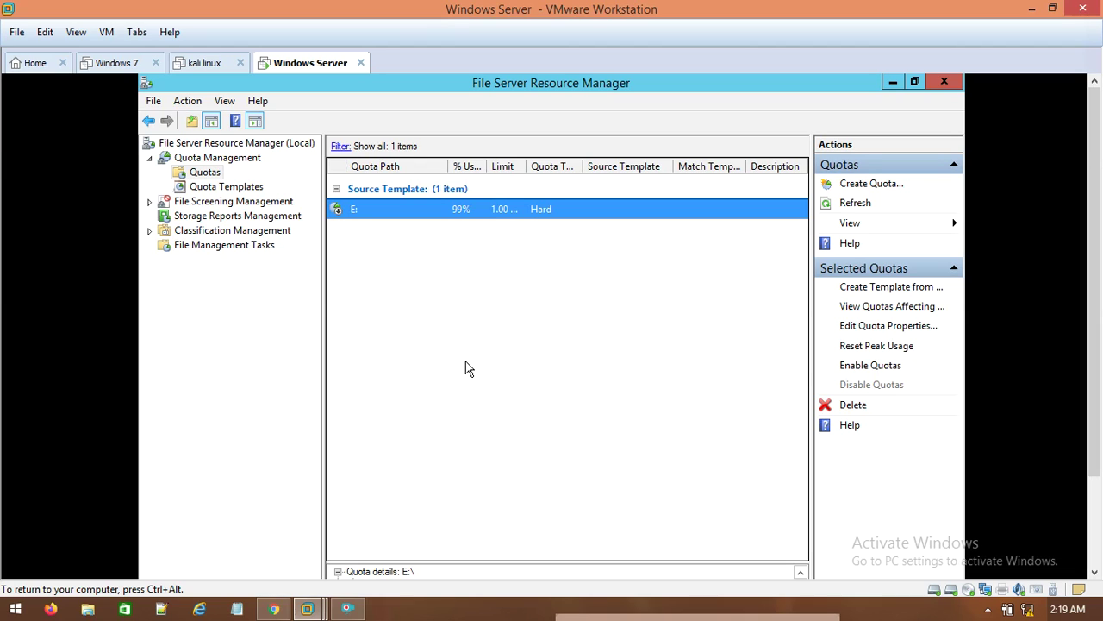
# - Minimize File Server Resource Manager and check the capacity and free space of New Volume (E:) in File Explorer
pyautogui.click(893, 83)
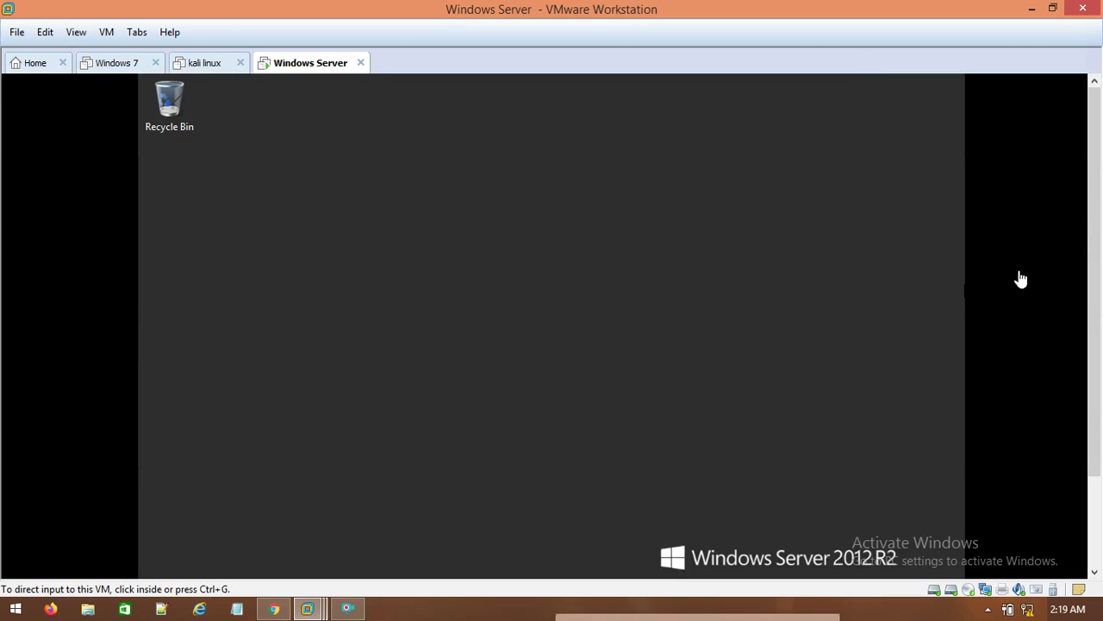
pyautogui.moveTo(1096, 177); pyautogui.dragTo(1096, 267)
pyautogui.click(303, 562)
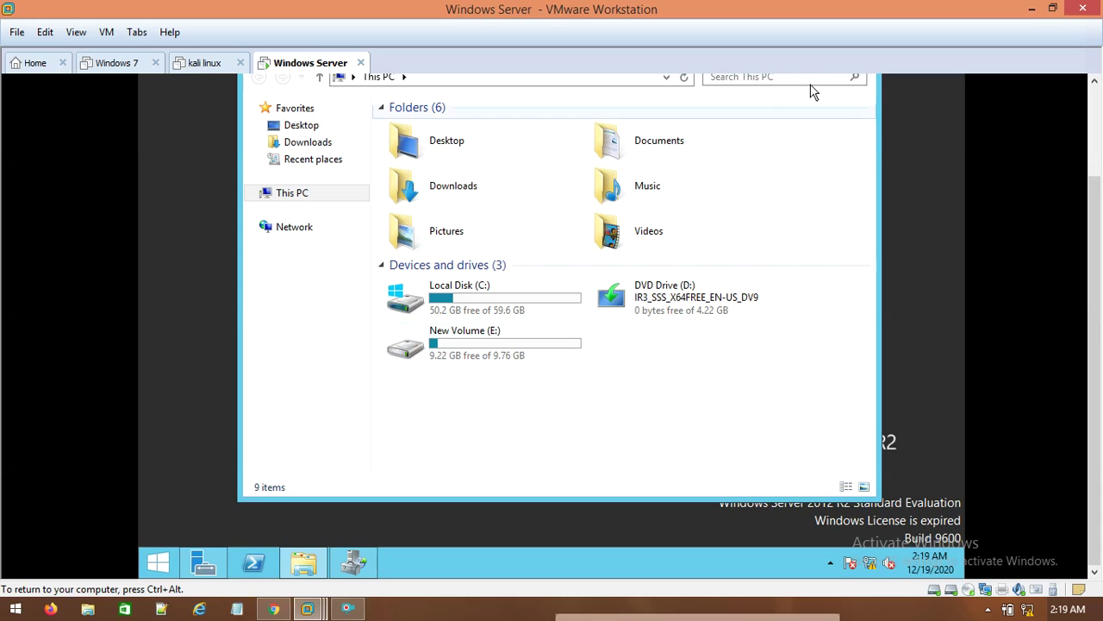
pyautogui.scroll(3, 1095, 245)
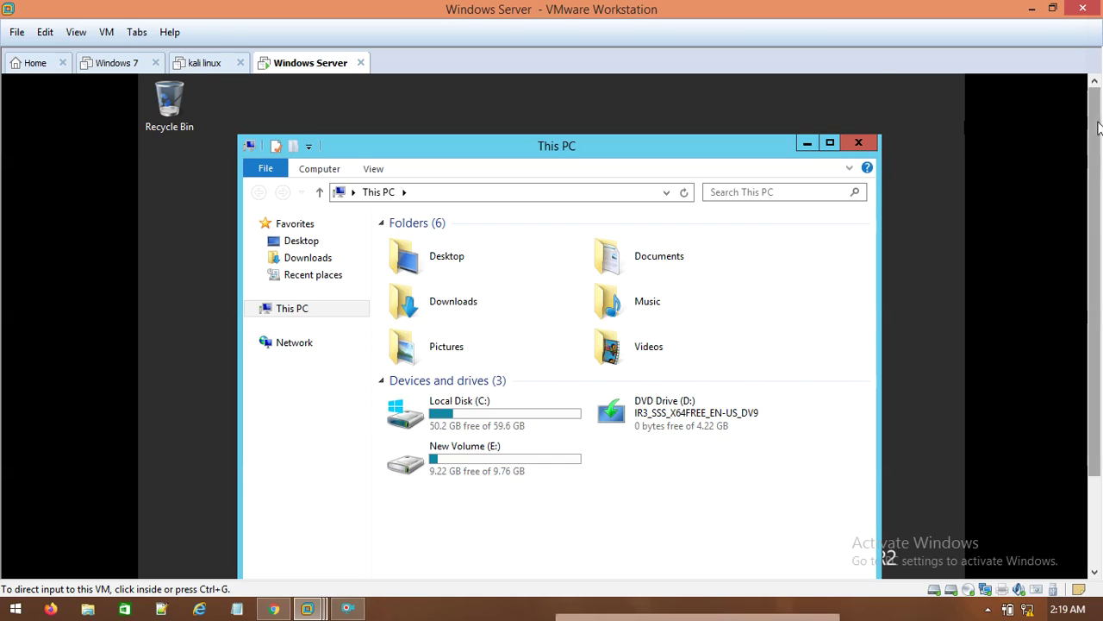
pyautogui.scroll(-3, 1093, 245)
# - Show the Windows Server virtual machine in full screen
pyautogui.click(210, 65)
pyautogui.click(269, 66)
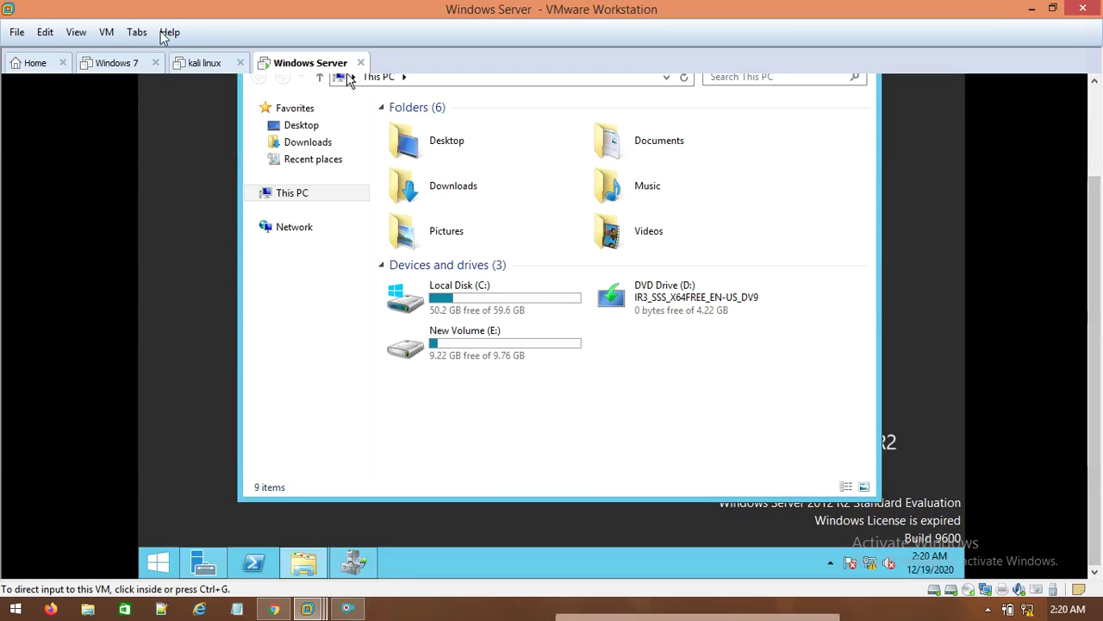
pyautogui.click(107, 33)
pyautogui.moveTo(78, 38)
pyautogui.click(101, 54)
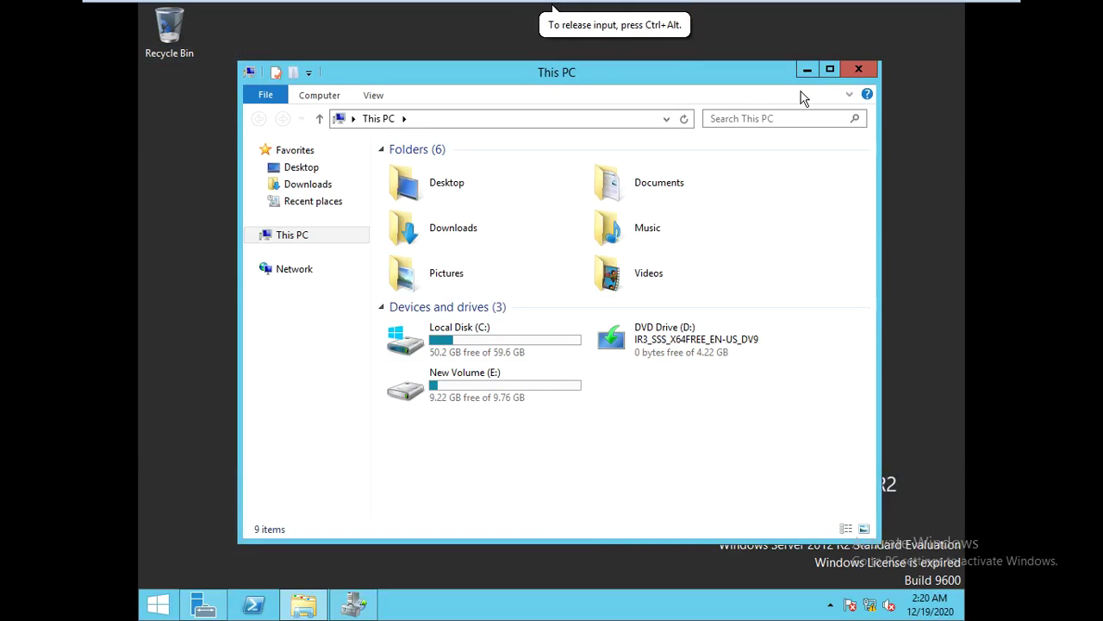
# - Minimize File Explorer, delete the E: quota in File Server Resource Manager, and close that console
pyautogui.click(807, 69)
pyautogui.click(360, 610)
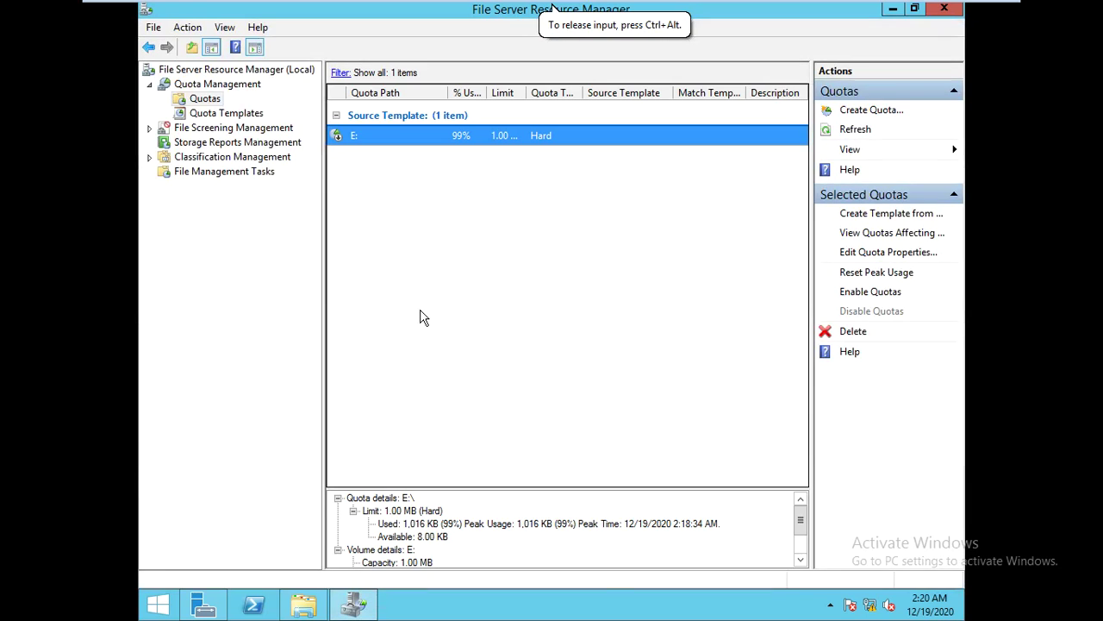
pyautogui.rightClick(378, 137)
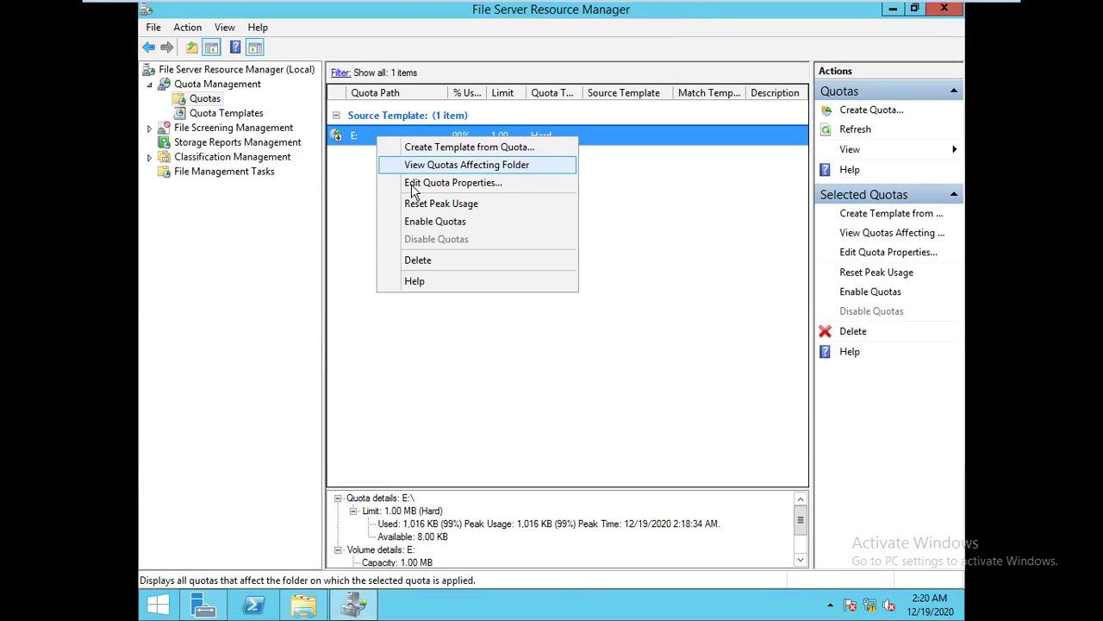
pyautogui.click(439, 261)
pyautogui.click(569, 356)
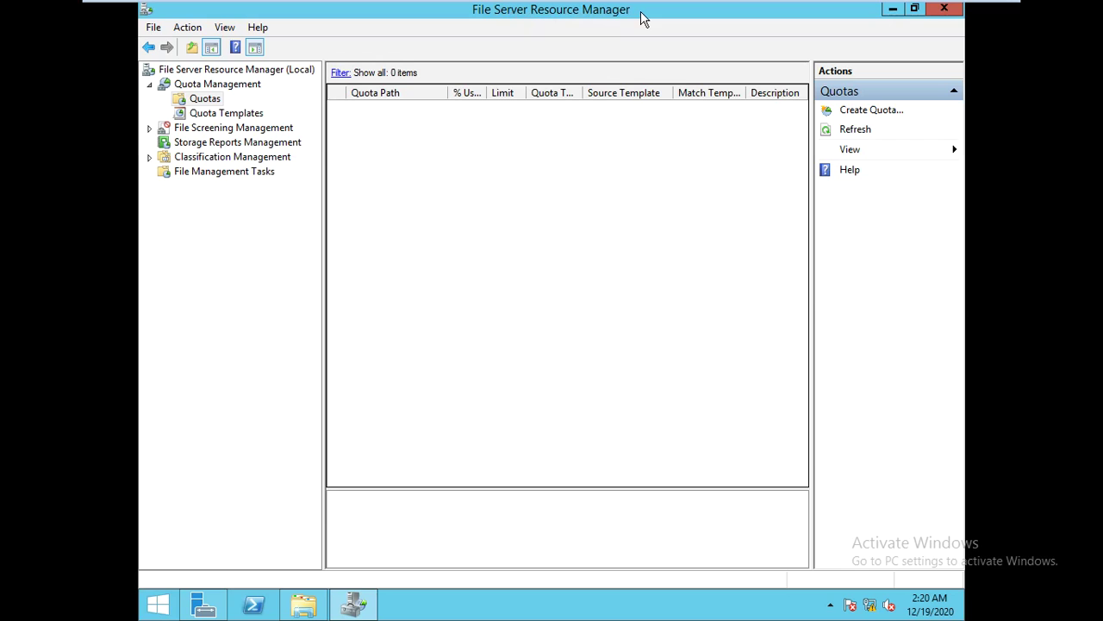
pyautogui.click(943, 10)
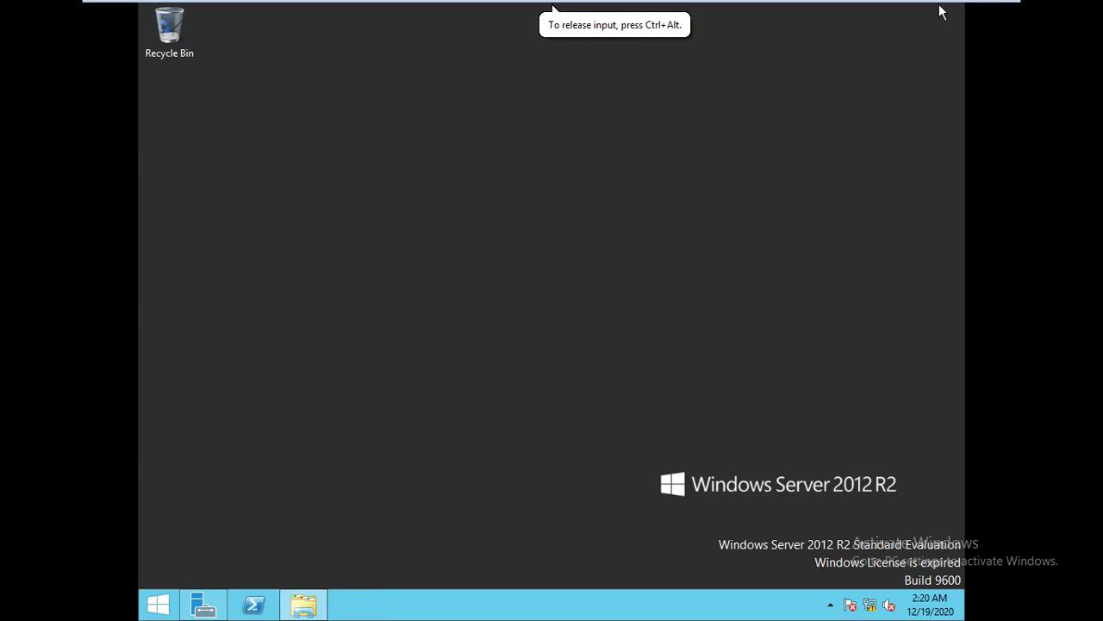
pyautogui.moveTo(897, 8)
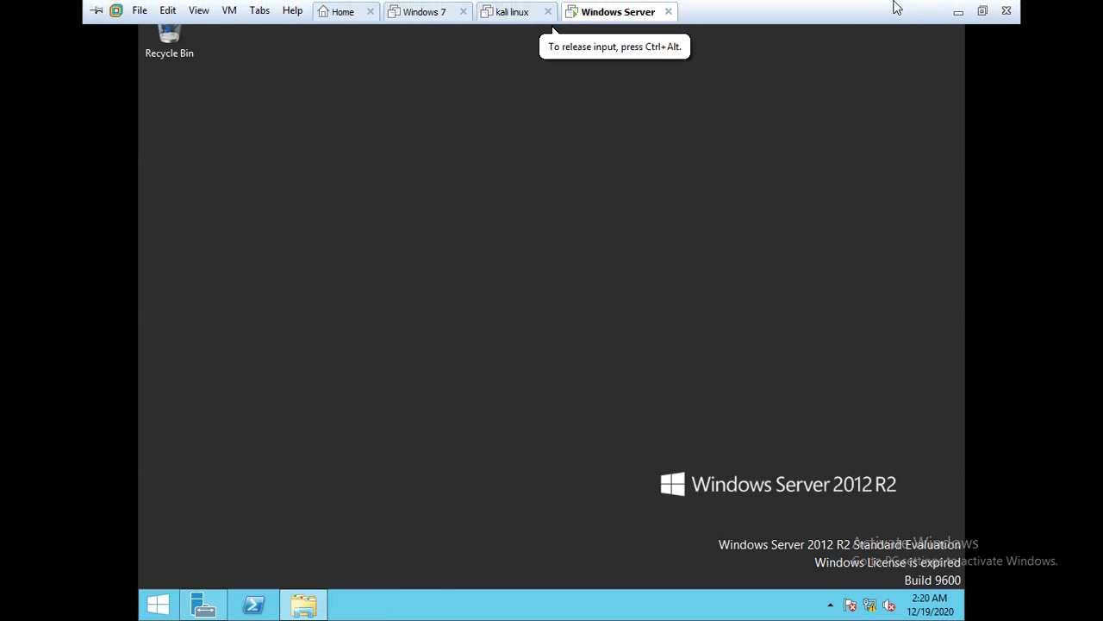
pyautogui.click(958, 11)
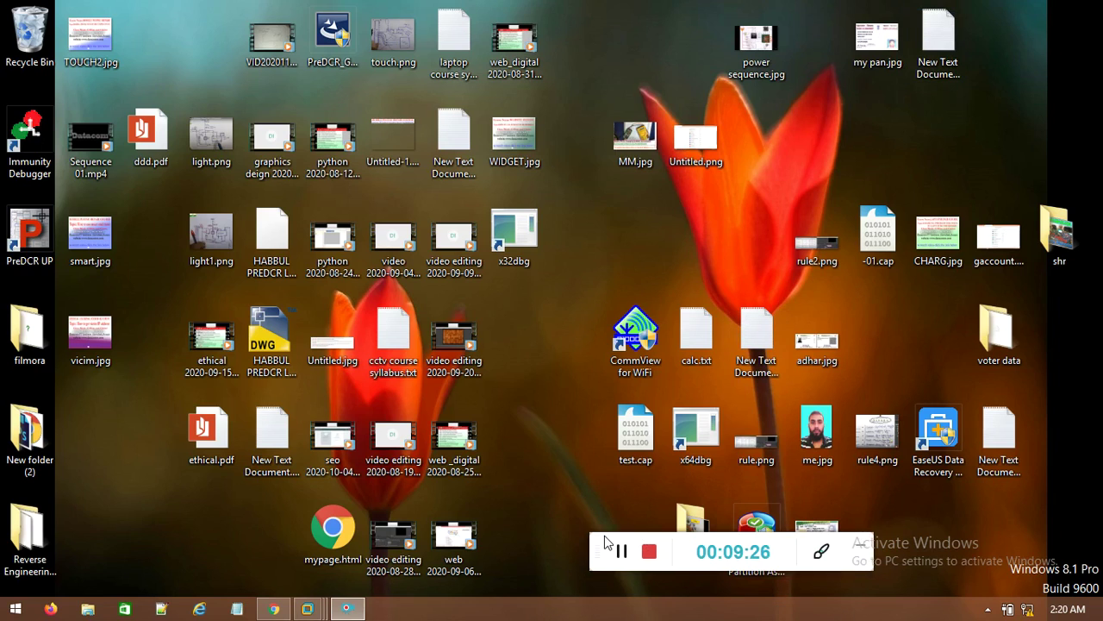
pyautogui.click(621, 550)
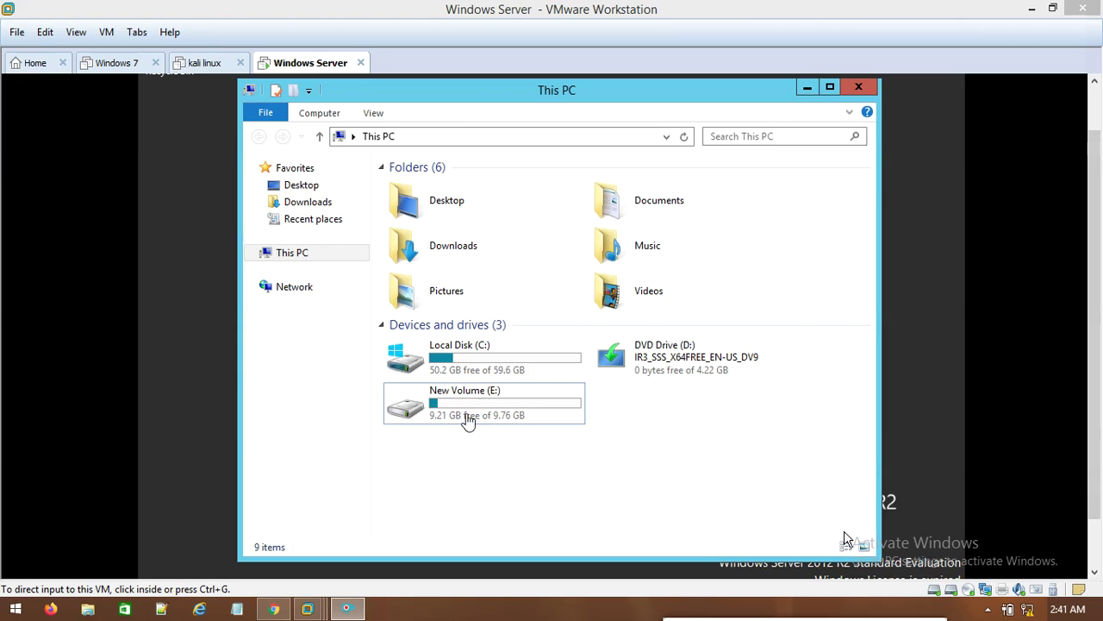
# - Open the quota properties of New Volume (E:) and enable quota management
pyautogui.click(458, 410)
pyautogui.click(457, 410)
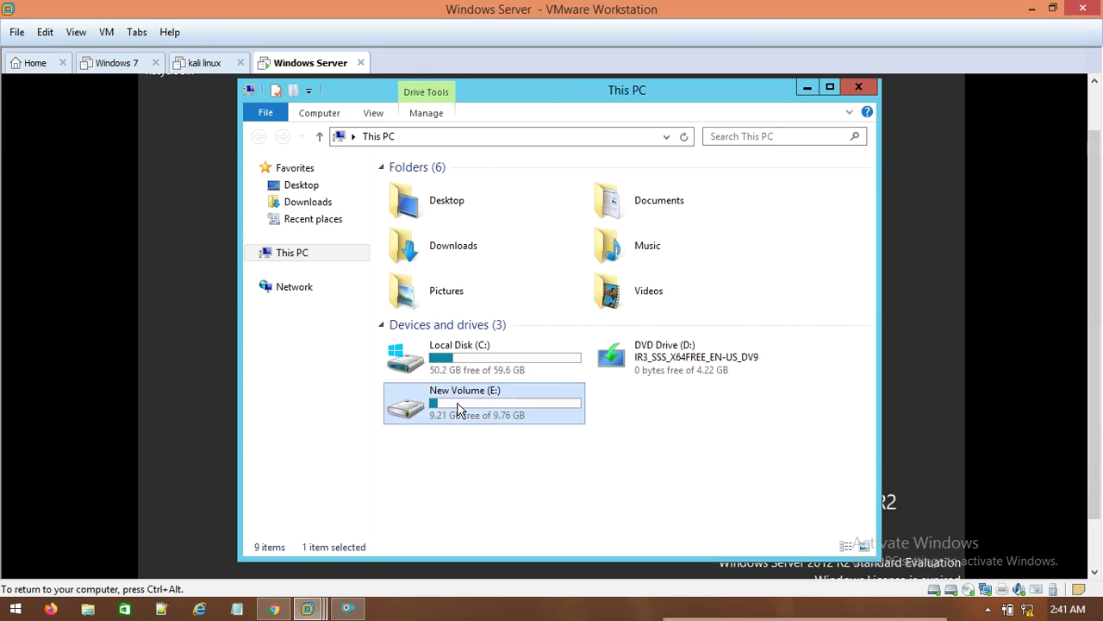
pyautogui.rightClick(458, 409)
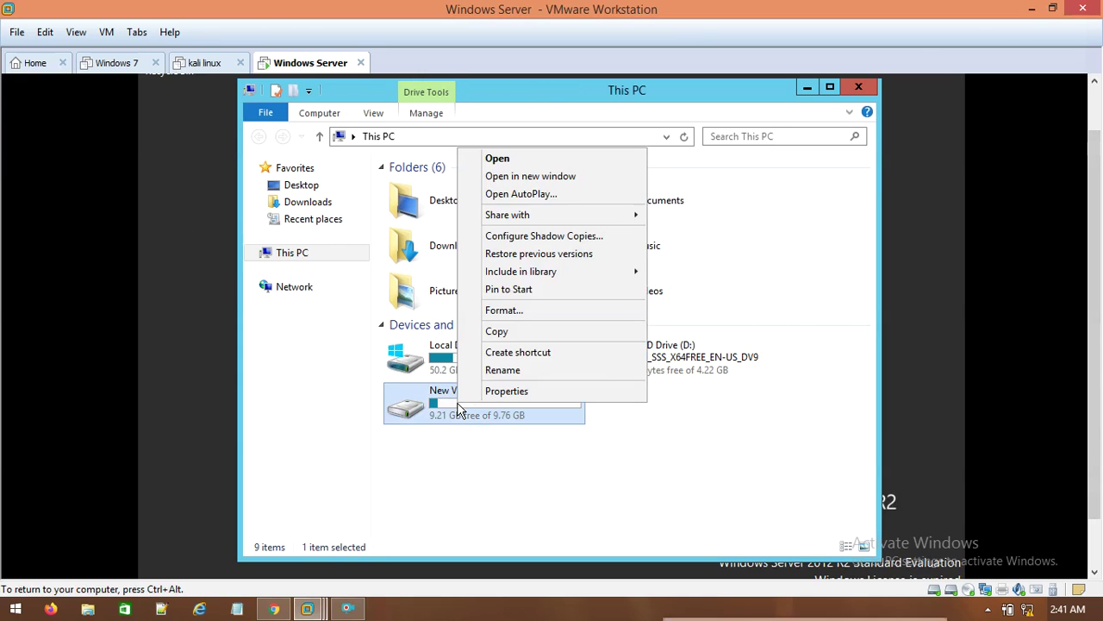
pyautogui.click(506, 391)
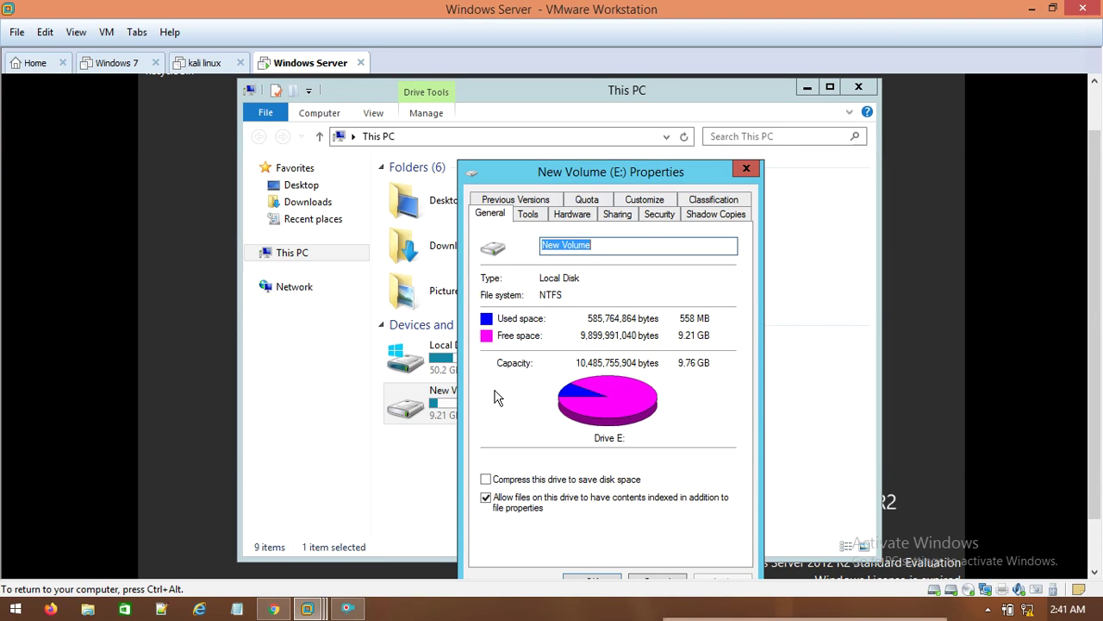
pyautogui.click(585, 202)
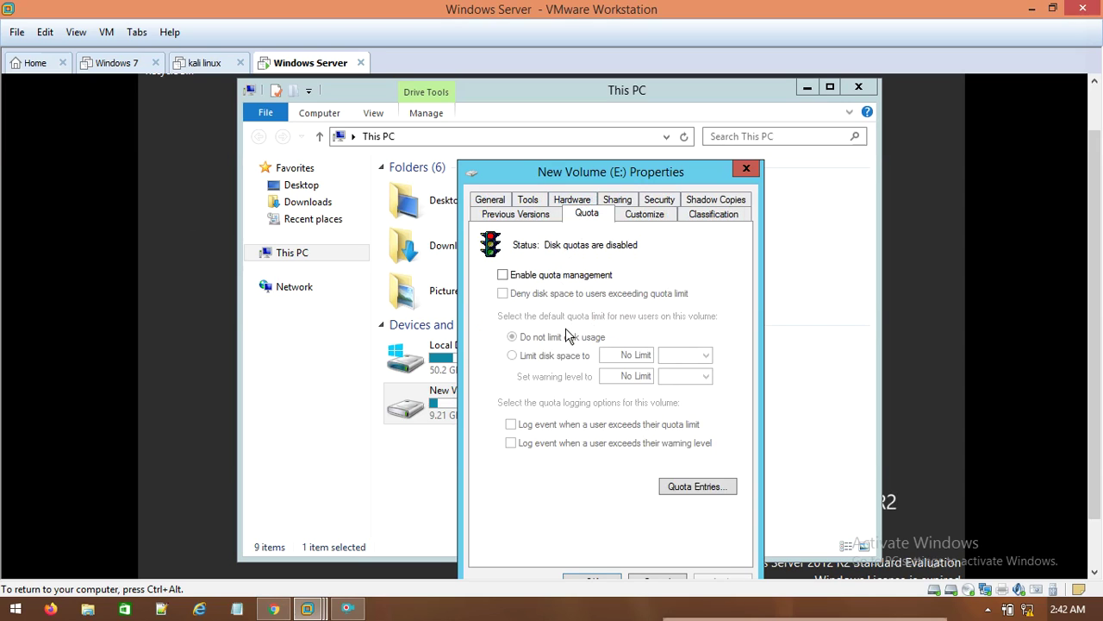
pyautogui.click(517, 281)
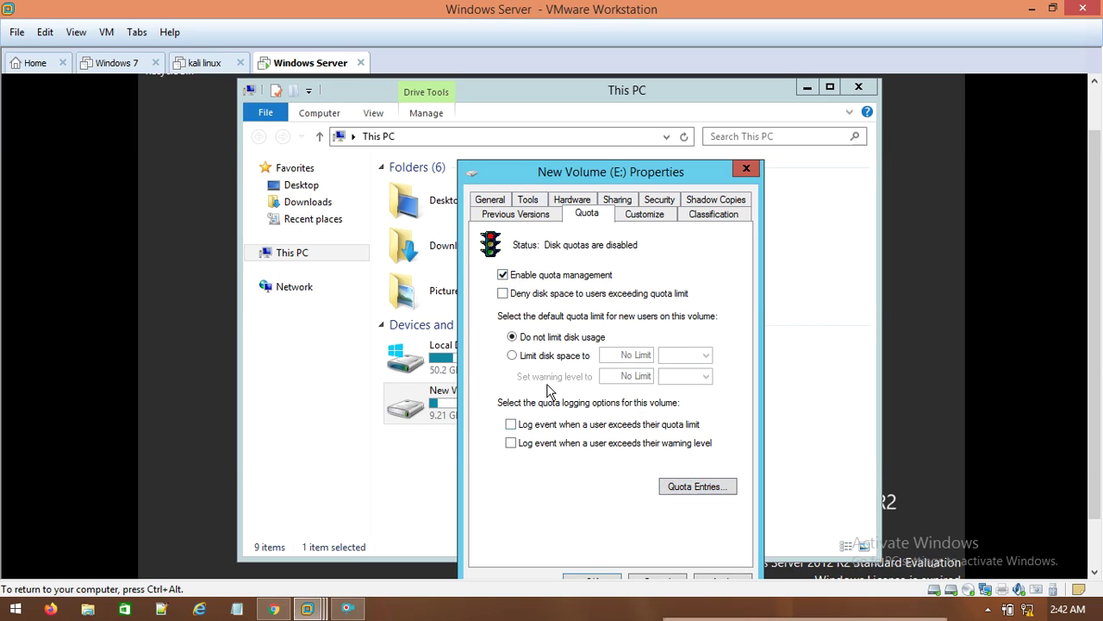
# - Open the quota entries for E: and widen the Logon Name column to show the full account names
pyautogui.click(709, 489)
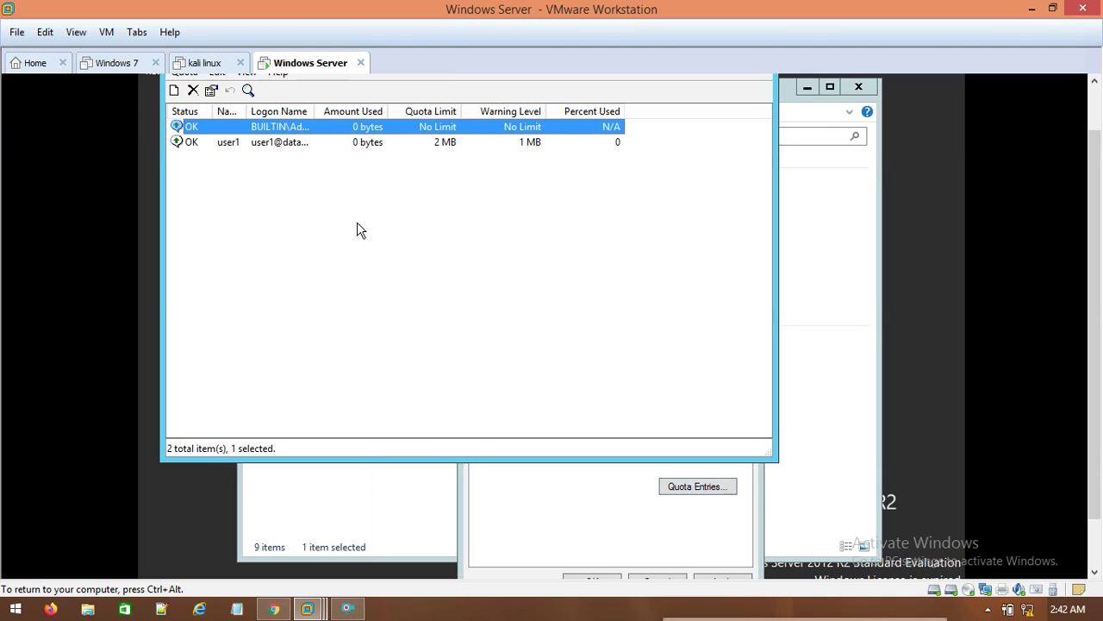
pyautogui.scroll(1, 586, 200)
pyautogui.click(282, 197)
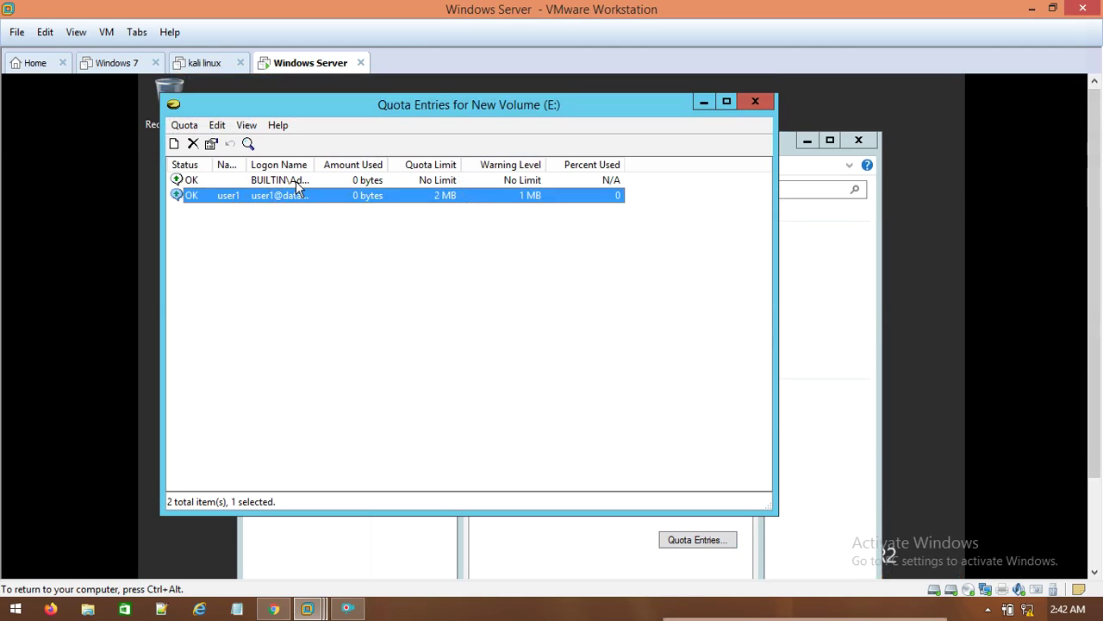
pyautogui.moveTo(315, 165); pyautogui.dragTo(355, 170)
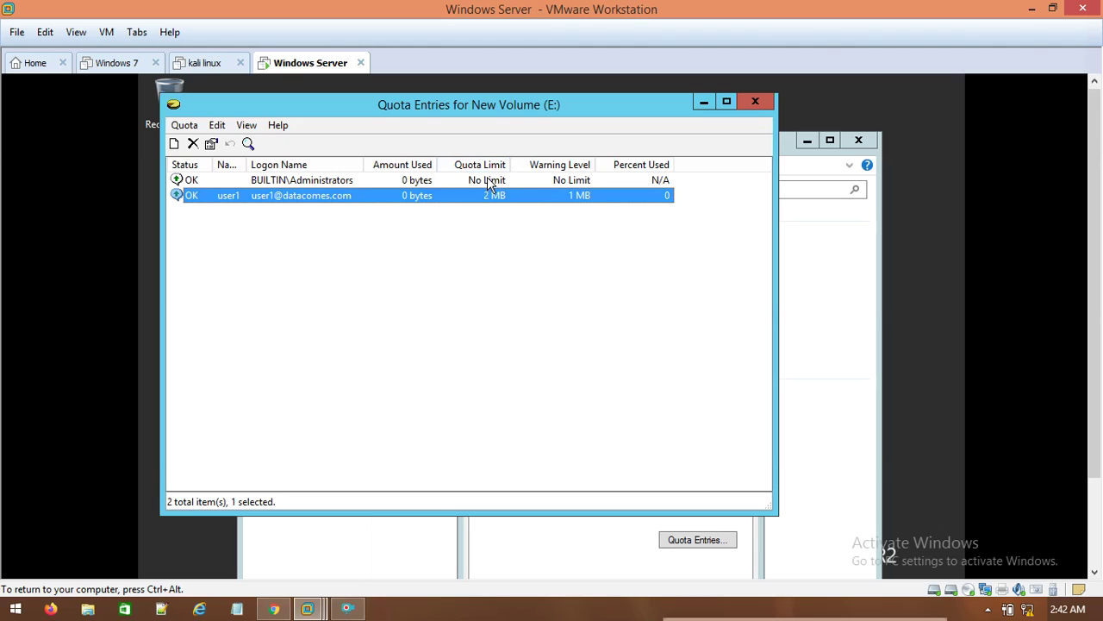
pyautogui.doubleClick(315, 183)
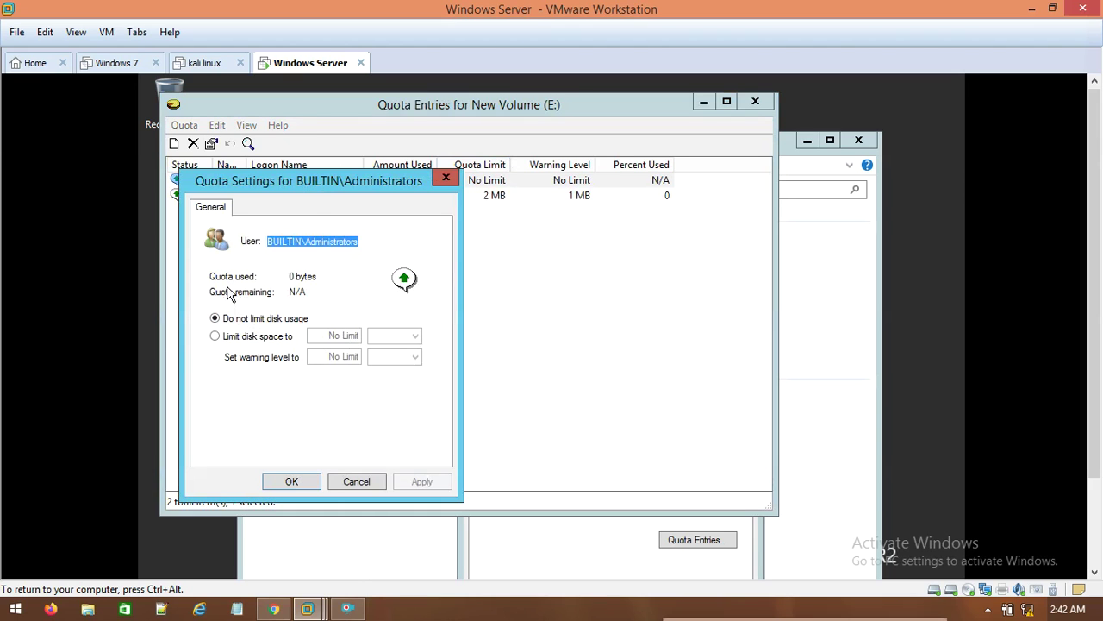
pyautogui.click(225, 339)
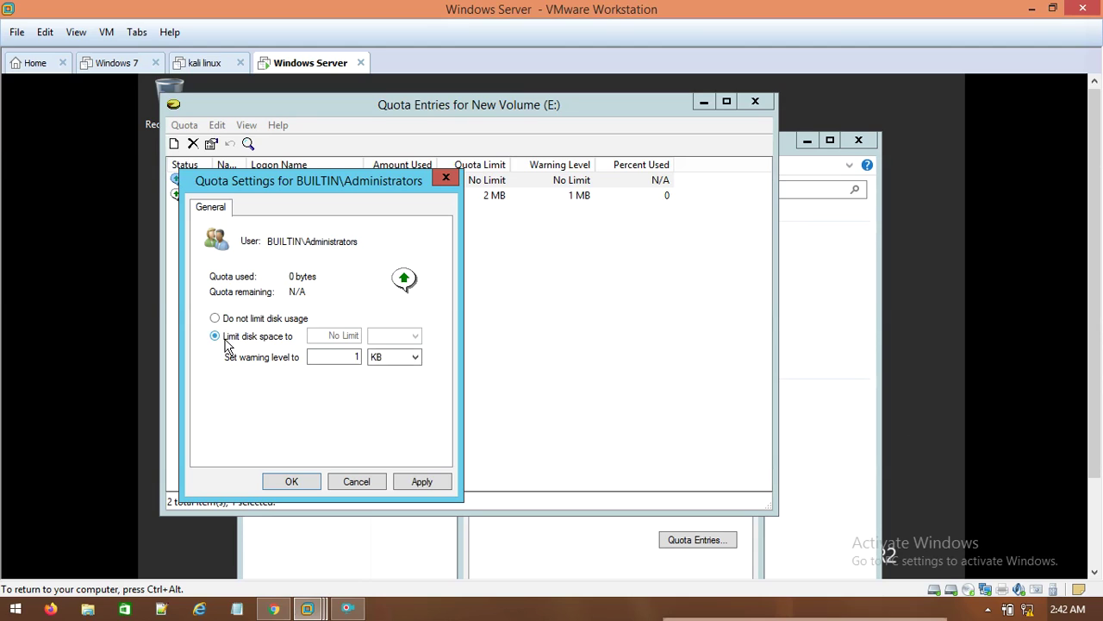
pyautogui.click(349, 360)
pyautogui.moveTo(349, 360); pyautogui.dragTo(395, 349)
pyautogui.write('10')
pyautogui.click(414, 360)
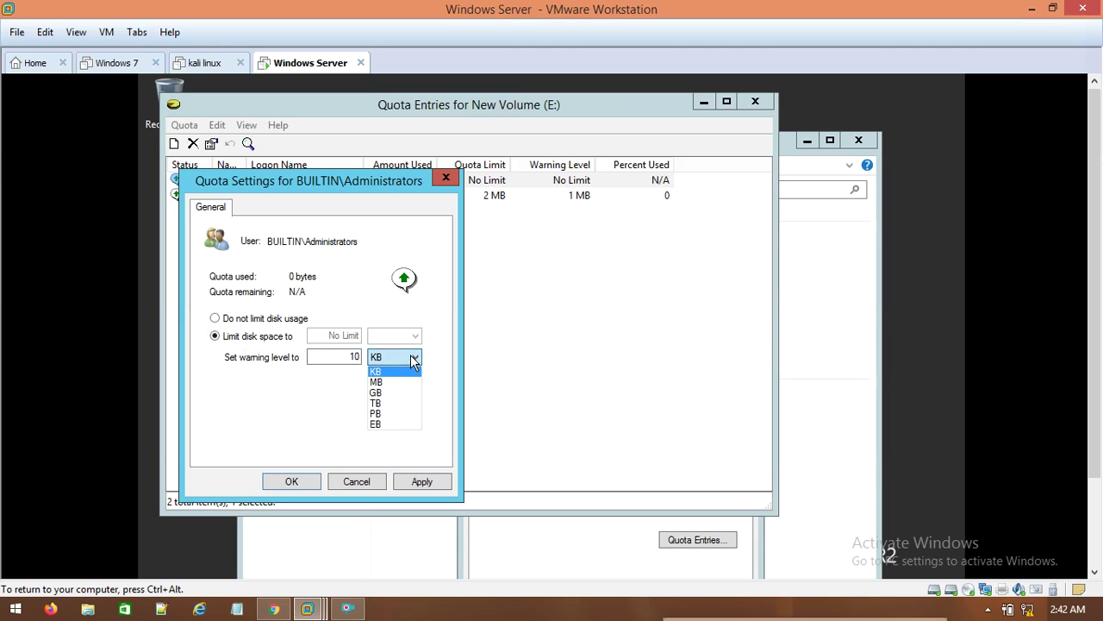
pyautogui.click(393, 382)
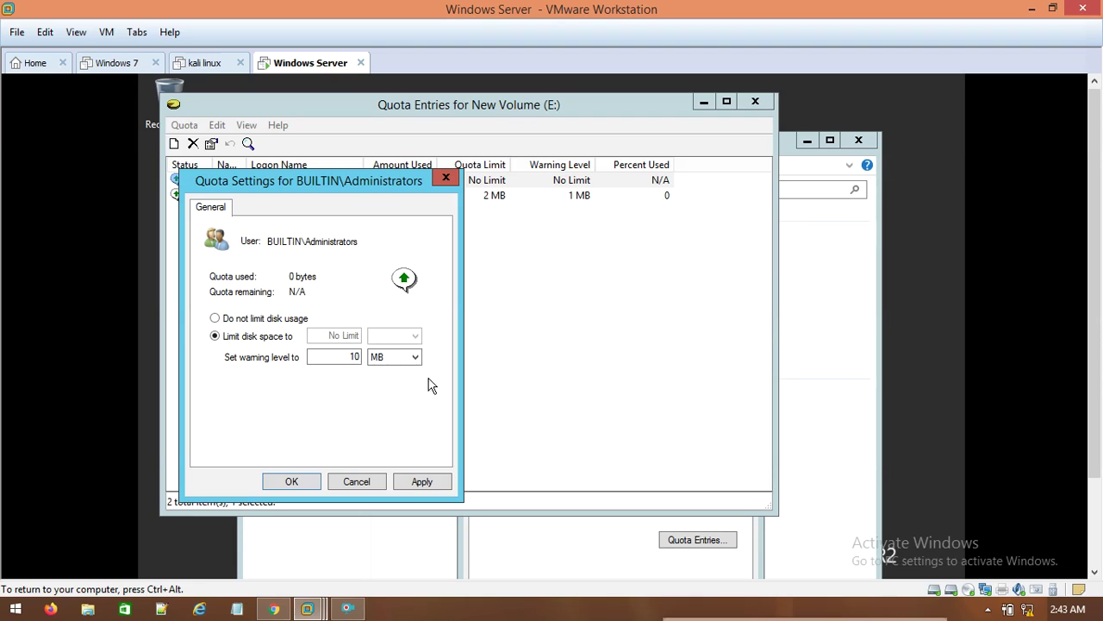
pyautogui.click(230, 320)
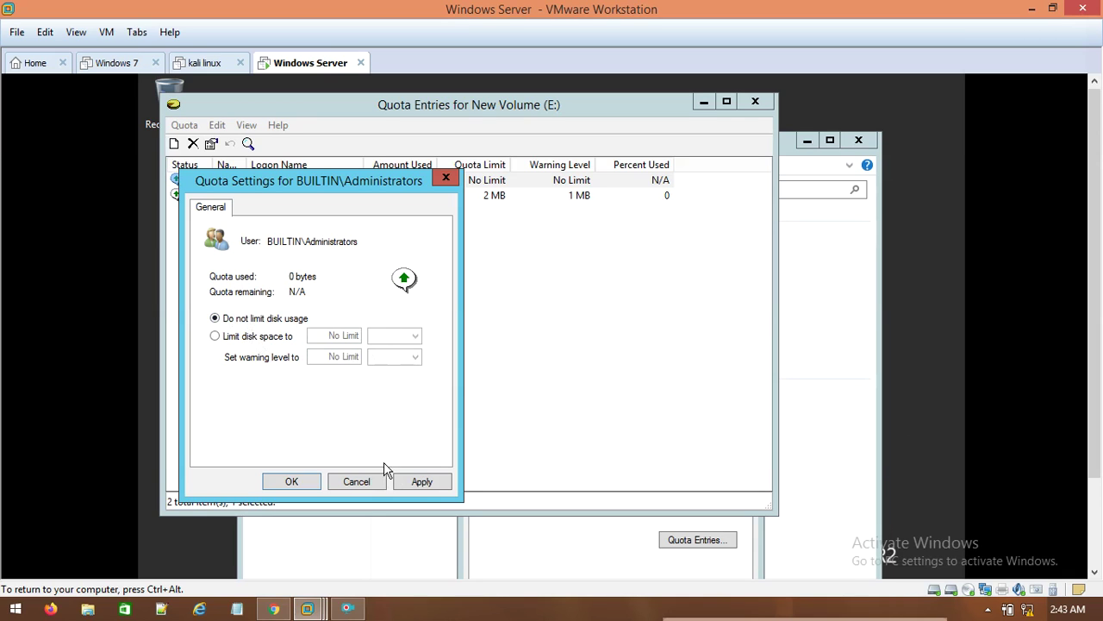
pyautogui.click(364, 481)
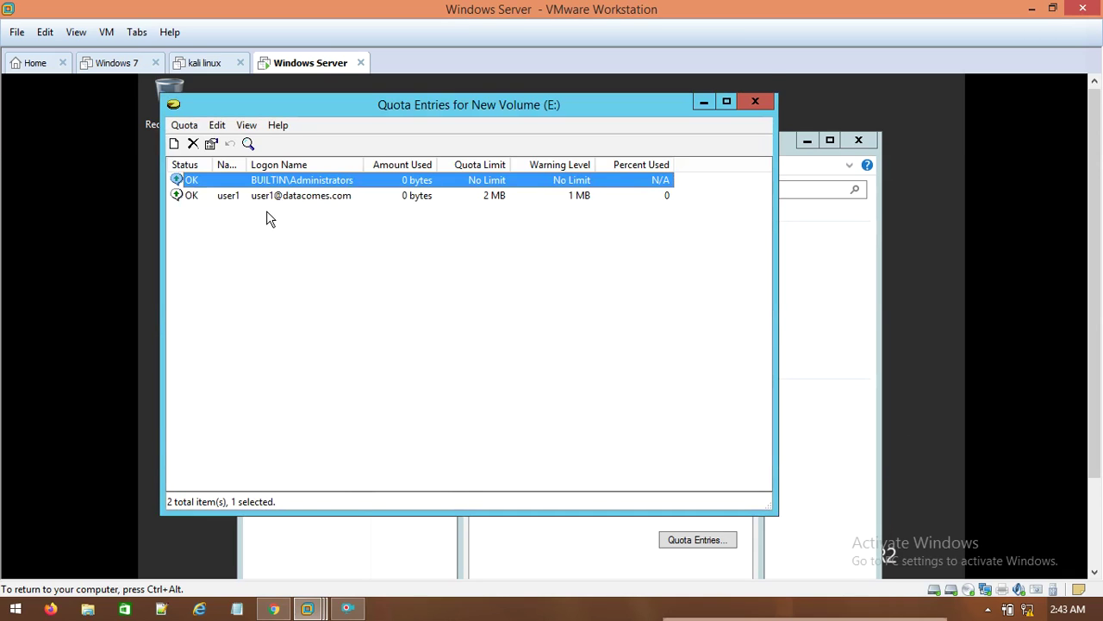
pyautogui.click(282, 264)
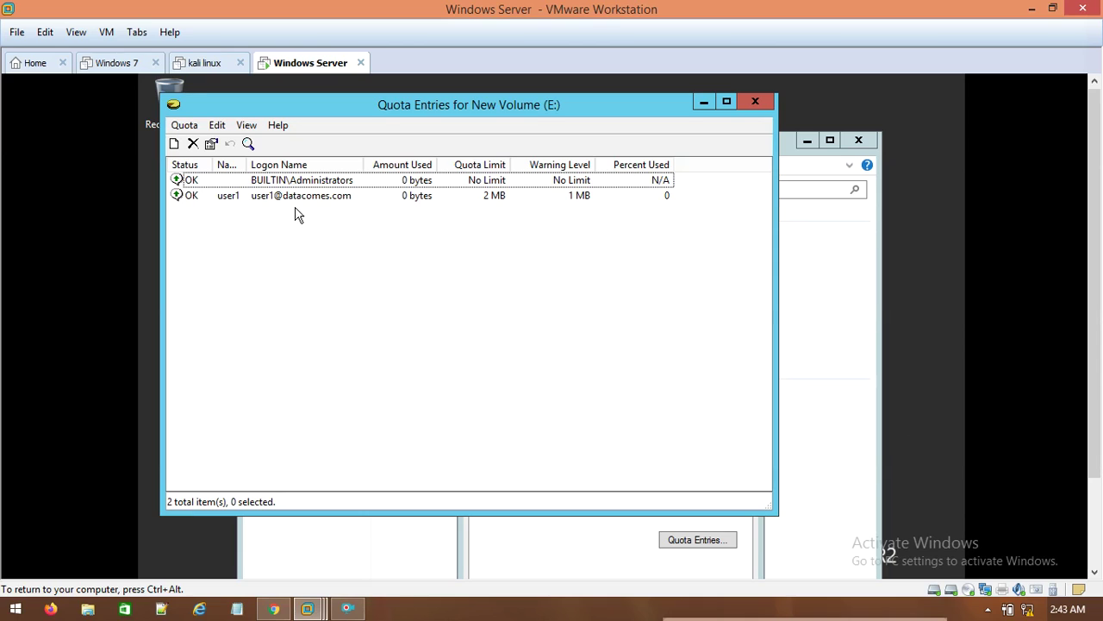
pyautogui.click(302, 196)
pyautogui.click(302, 271)
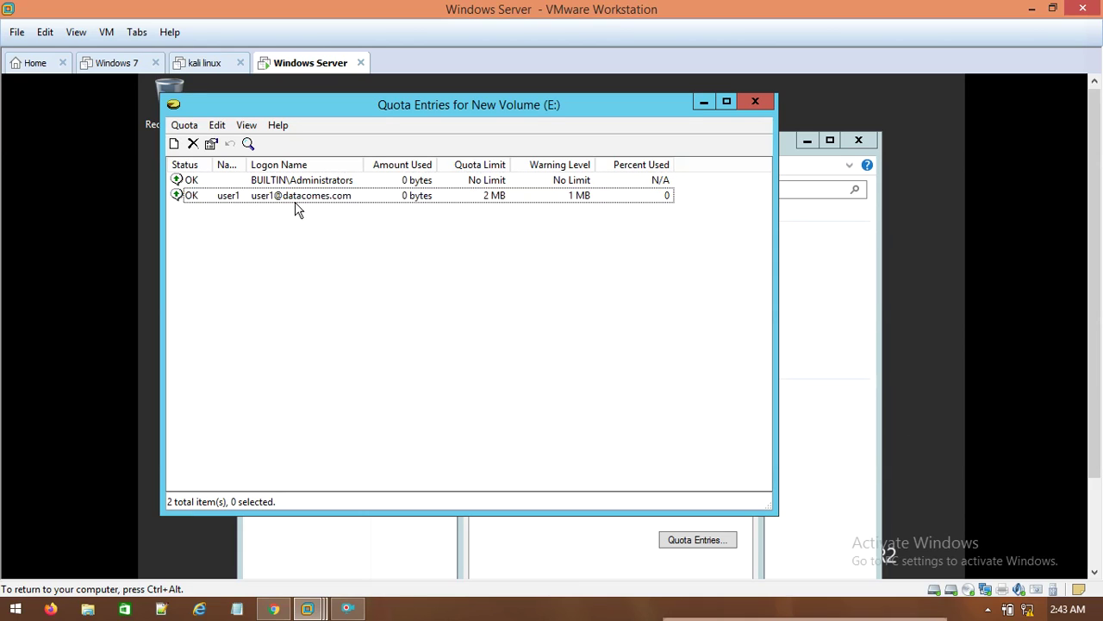
# - Start a new quota entry for user1, finding the account through an advanced search of datacomes.com
pyautogui.click(186, 126)
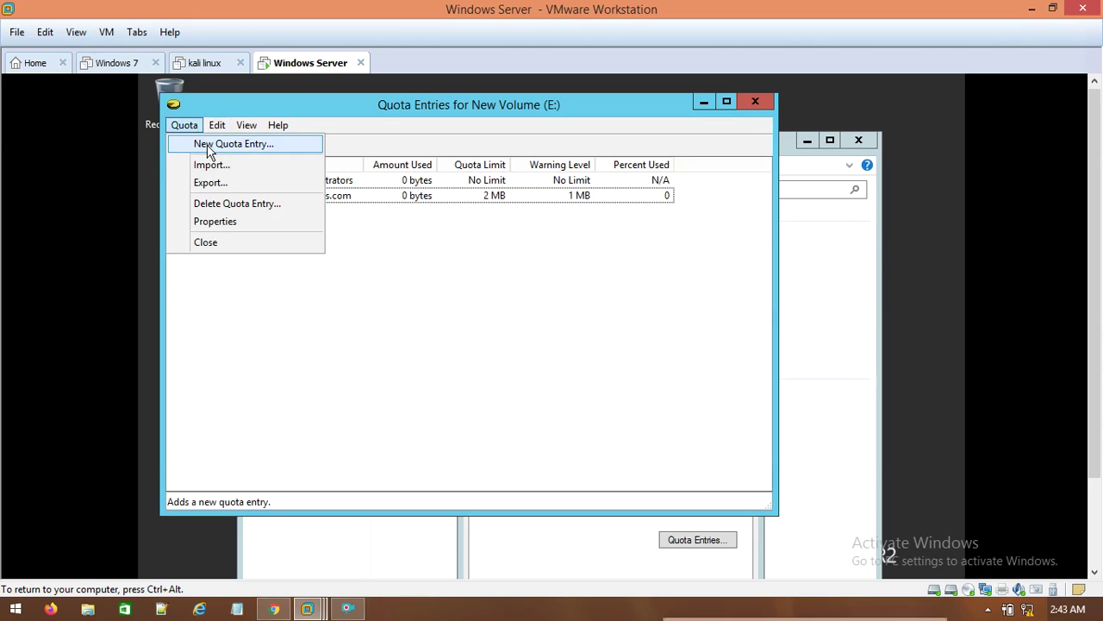
pyautogui.click(207, 145)
pyautogui.moveTo(287, 145); pyautogui.dragTo(447, 169)
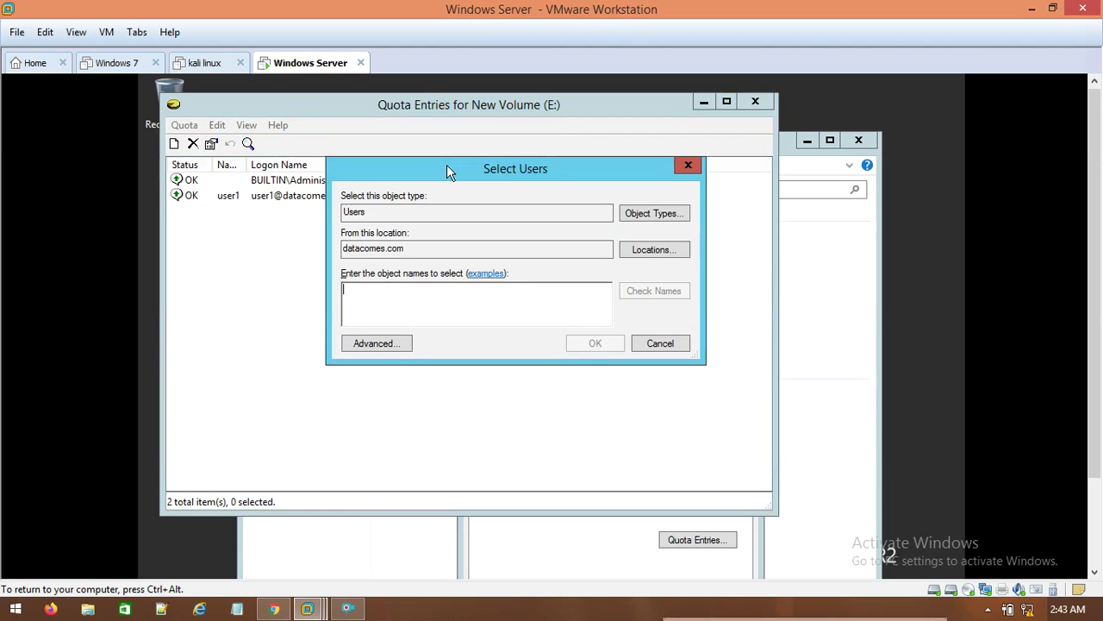
pyautogui.click(387, 344)
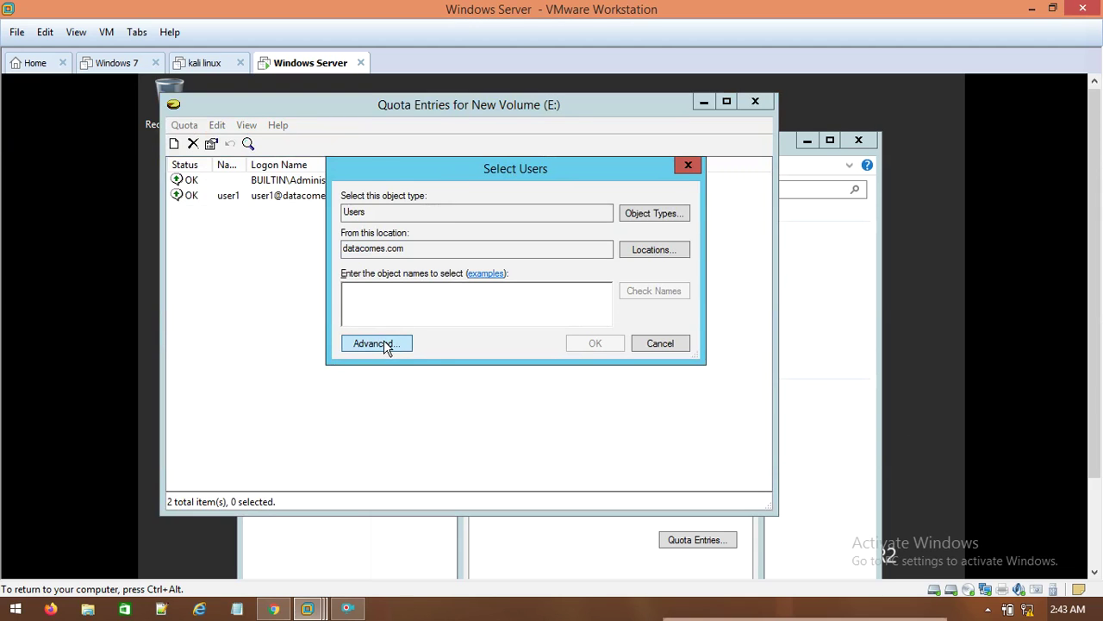
pyautogui.moveTo(646, 199); pyautogui.dragTo(600, 121)
pyautogui.click(666, 269)
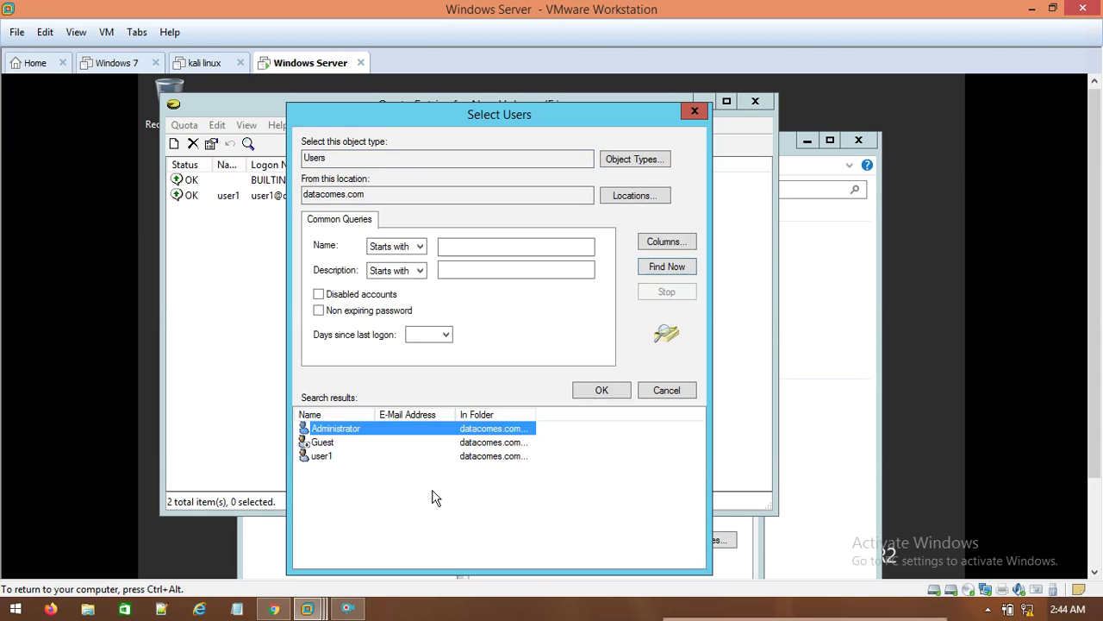
pyautogui.click(327, 460)
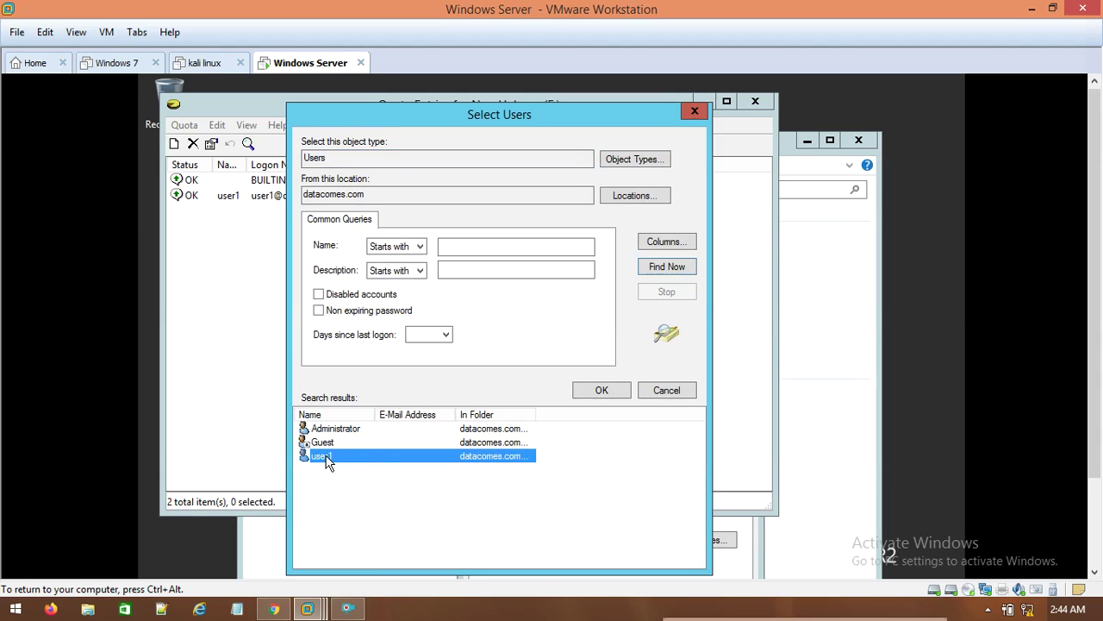
pyautogui.doubleClick(389, 463)
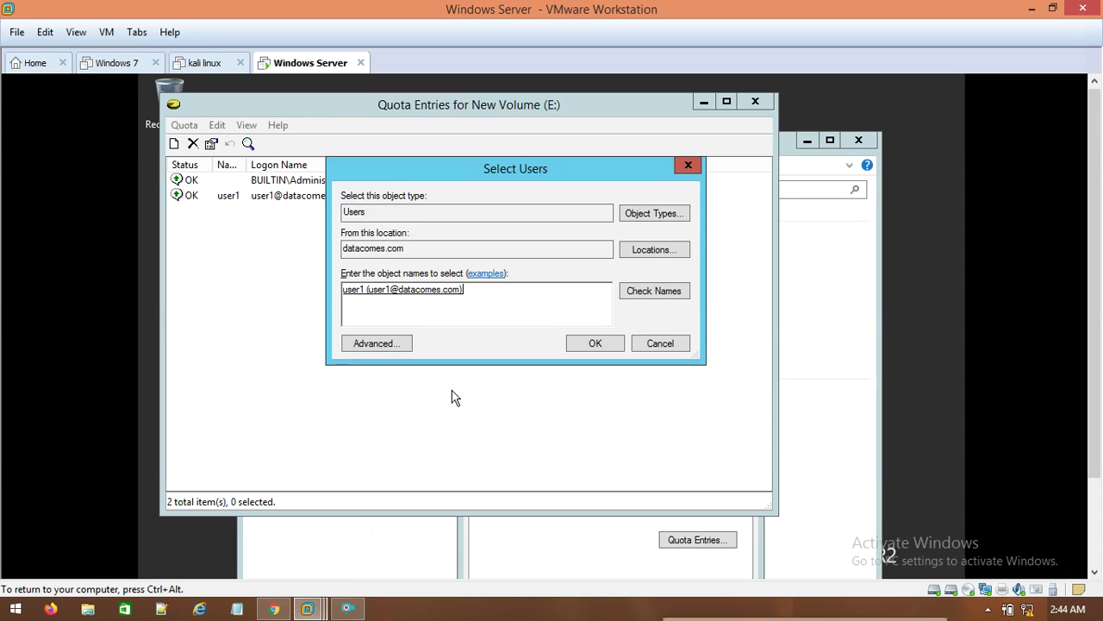
pyautogui.click(581, 343)
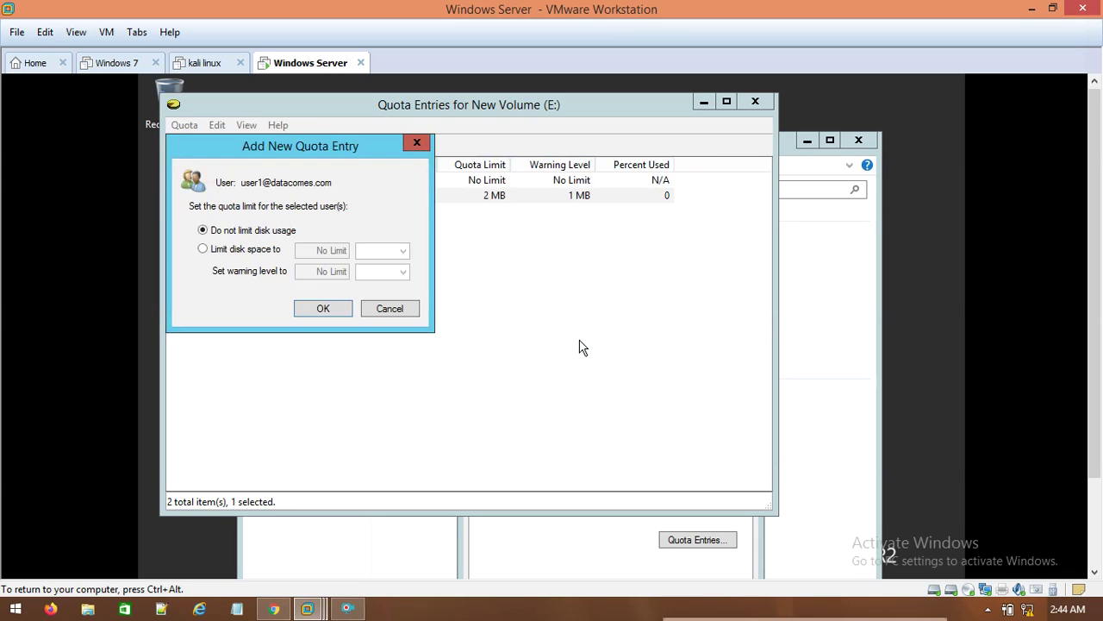
# - Try to add user1's quota entry with disk space limited to 10 MB and a warning level of 5 MB
pyautogui.click(215, 256)
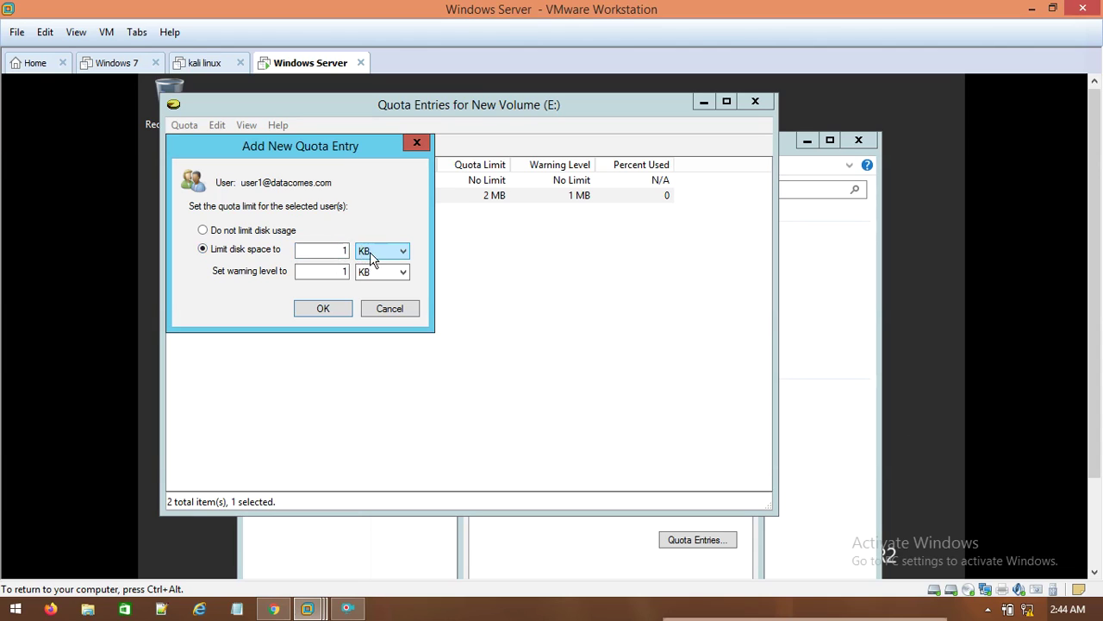
pyautogui.click(370, 250)
pyautogui.click(364, 278)
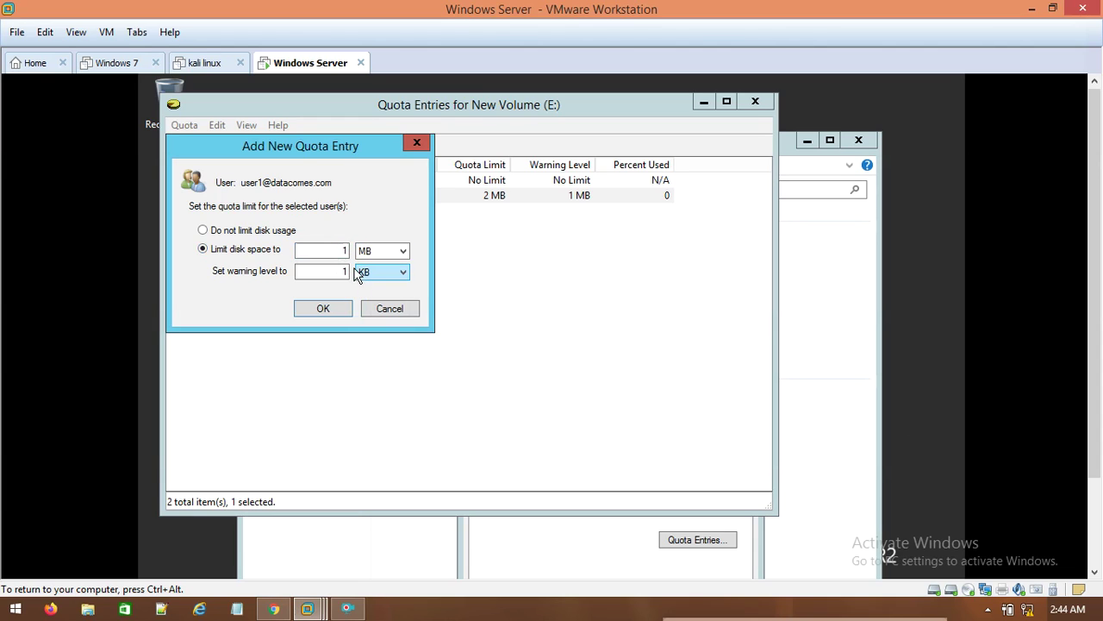
pyautogui.doubleClick(342, 249)
pyautogui.write('1')
pyautogui.doubleClick(335, 271)
pyautogui.write('5')
pyautogui.click(365, 276)
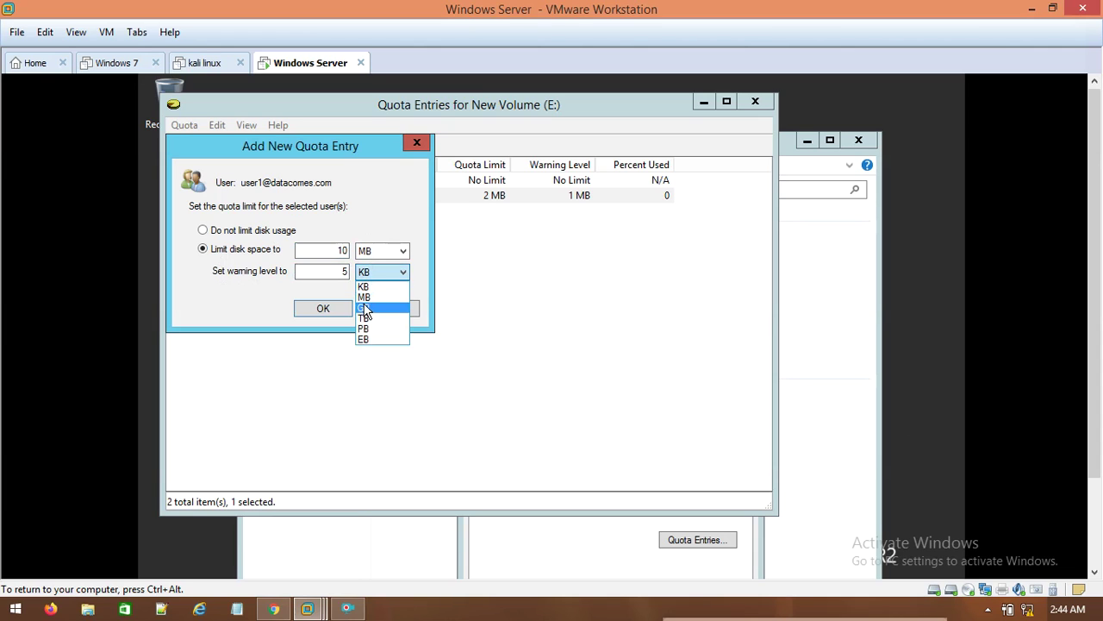
pyautogui.click(366, 296)
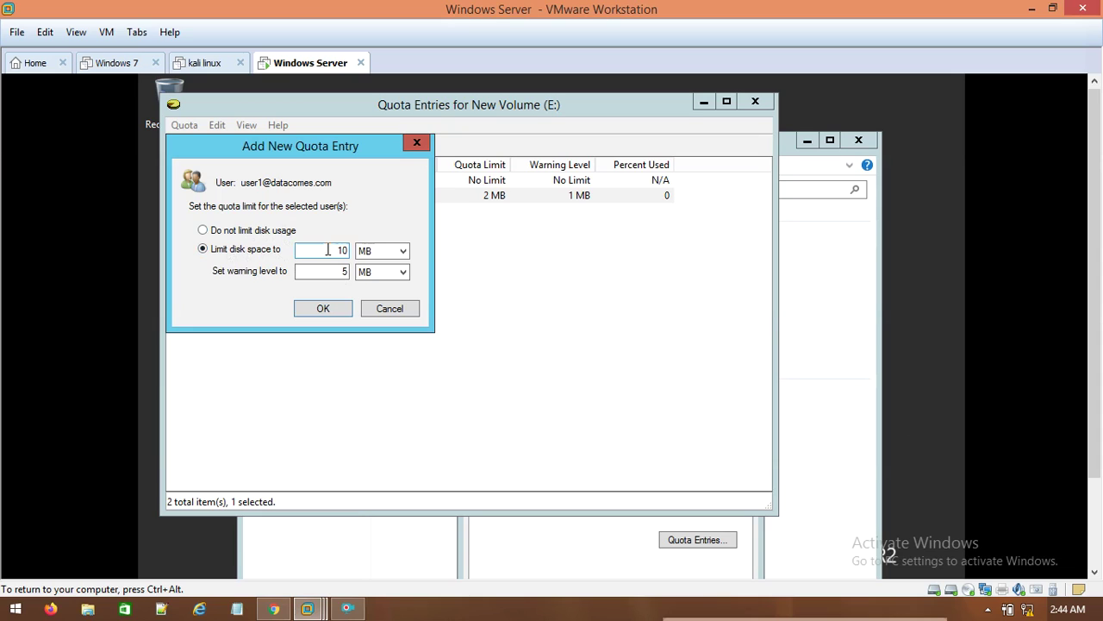
pyautogui.click(315, 307)
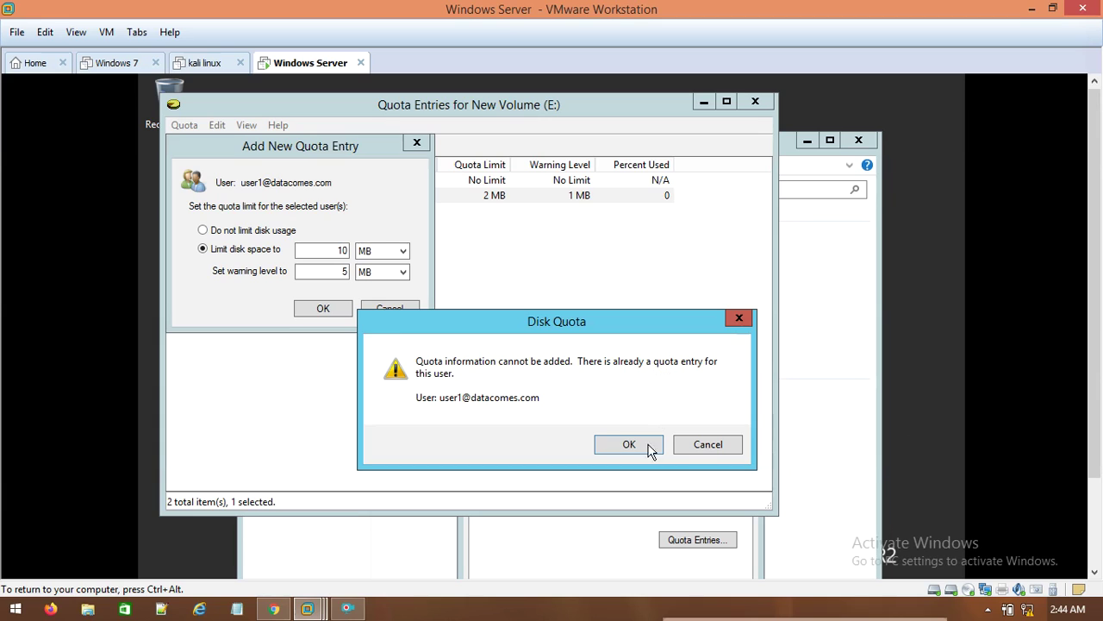
pyautogui.click(705, 449)
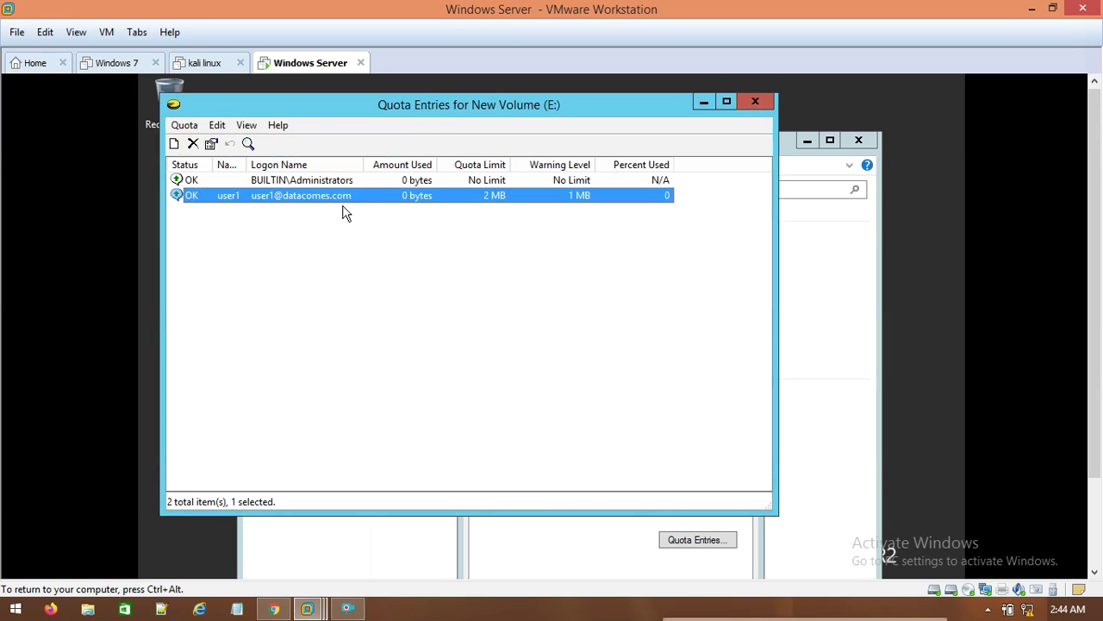
# - Delete the existing quota entry for user1 and confirm the deletion
pyautogui.rightClick(282, 197)
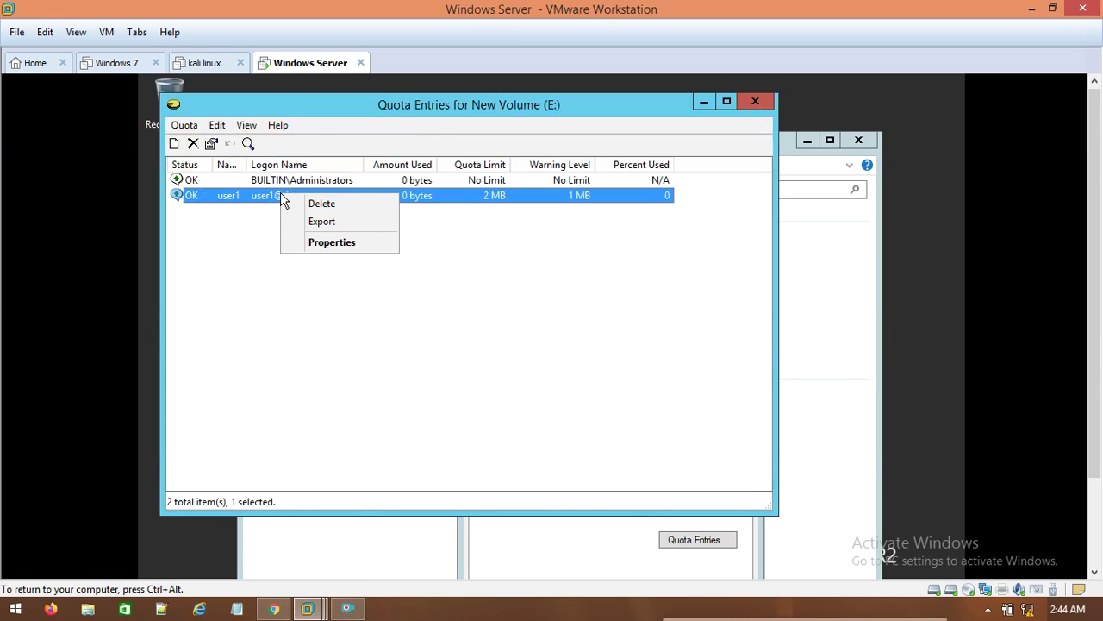
pyautogui.click(329, 210)
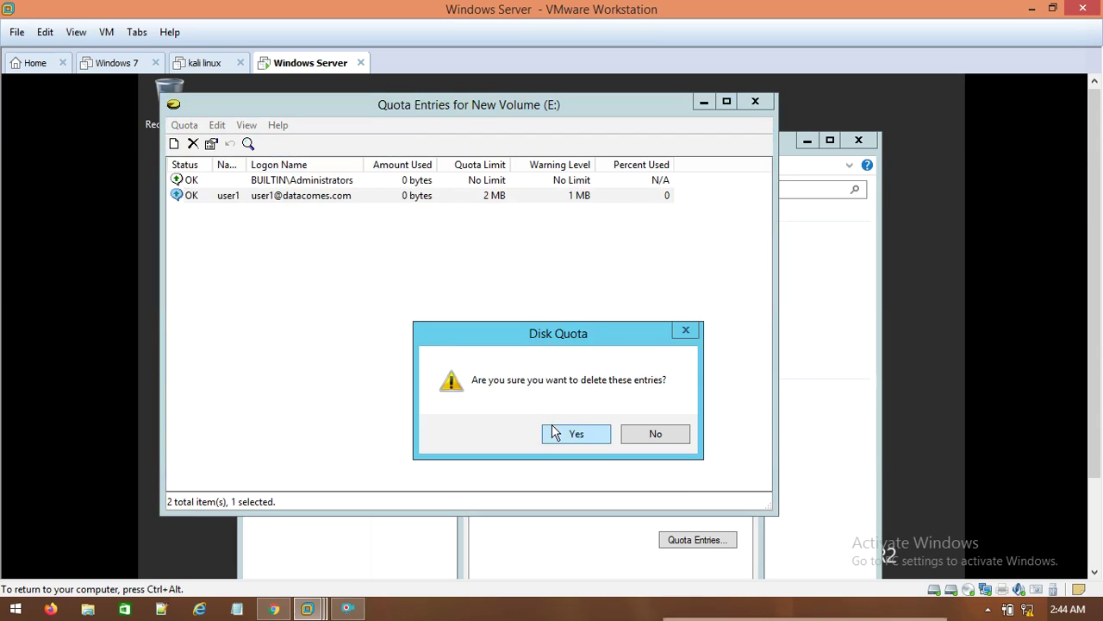
pyautogui.click(565, 433)
# - Begin another quota entry on E: for user1, listing the datacomes.com accounts to select that user
pyautogui.click(181, 126)
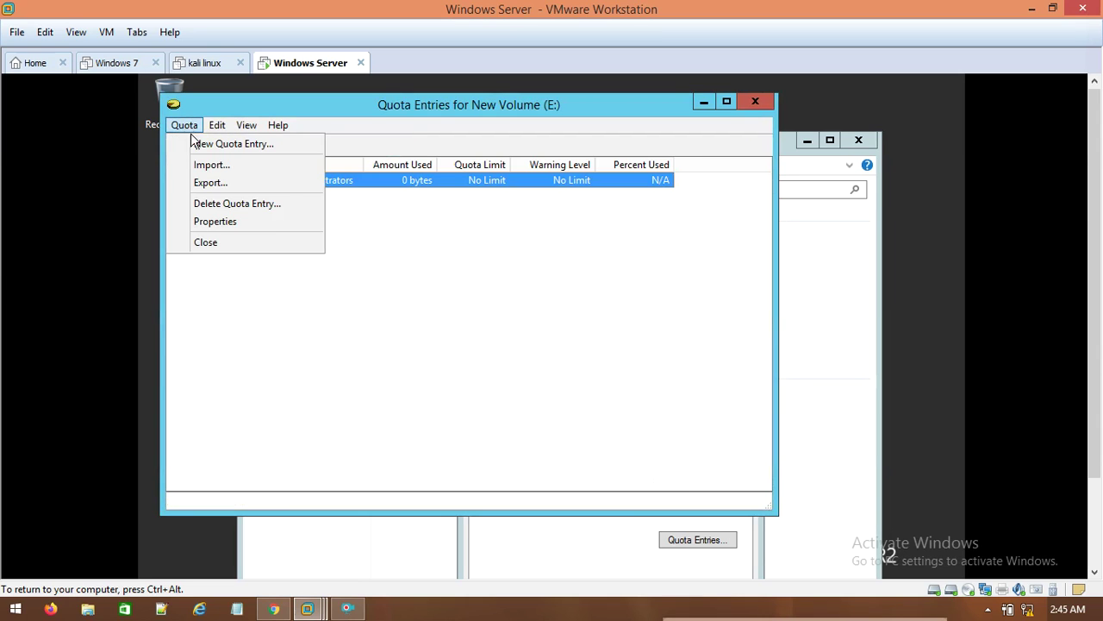
pyautogui.click(204, 147)
pyautogui.click(241, 320)
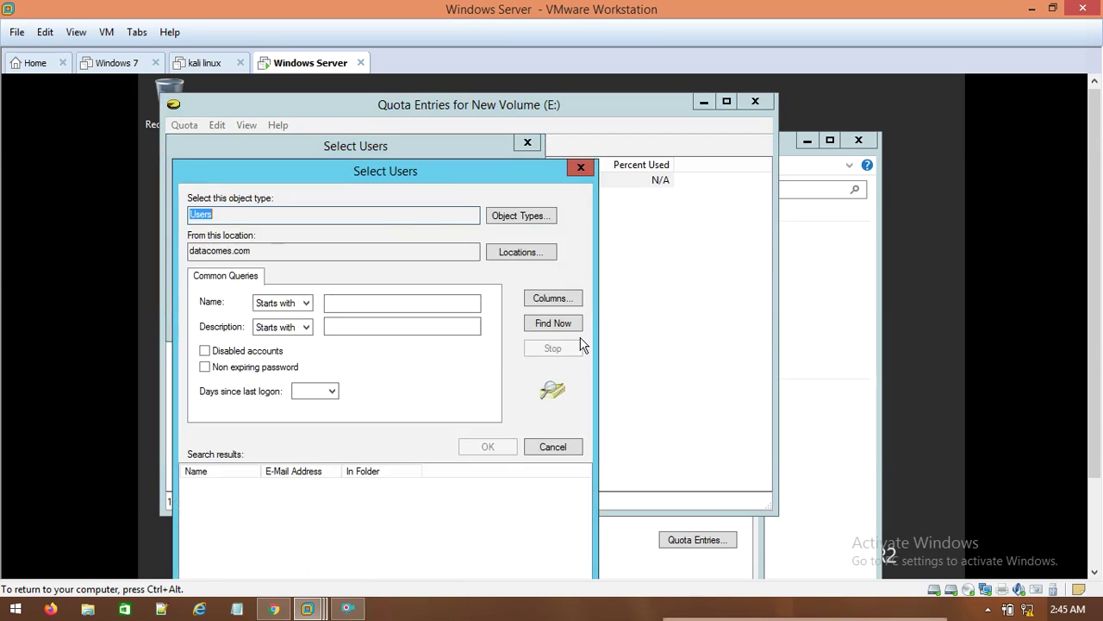
pyautogui.click(554, 325)
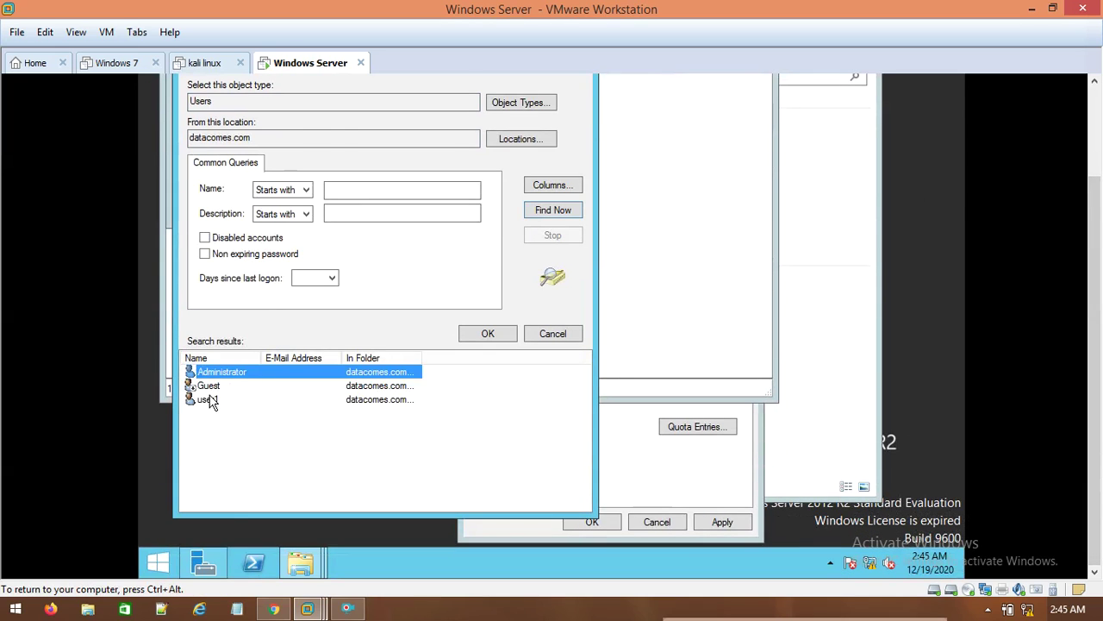
pyautogui.doubleClick(207, 399)
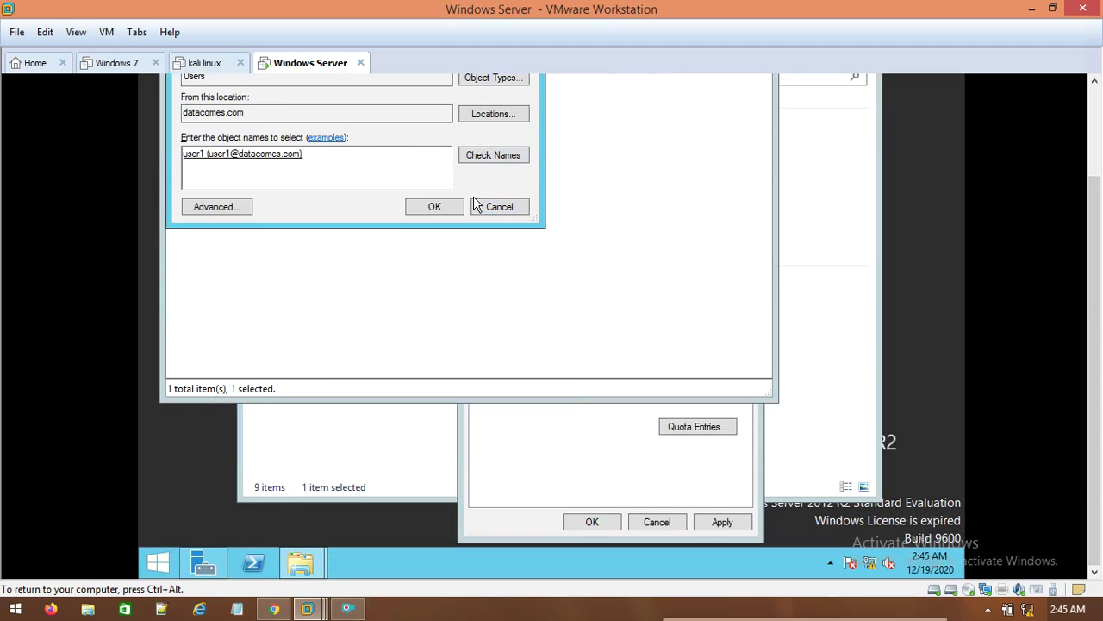
pyautogui.click(422, 205)
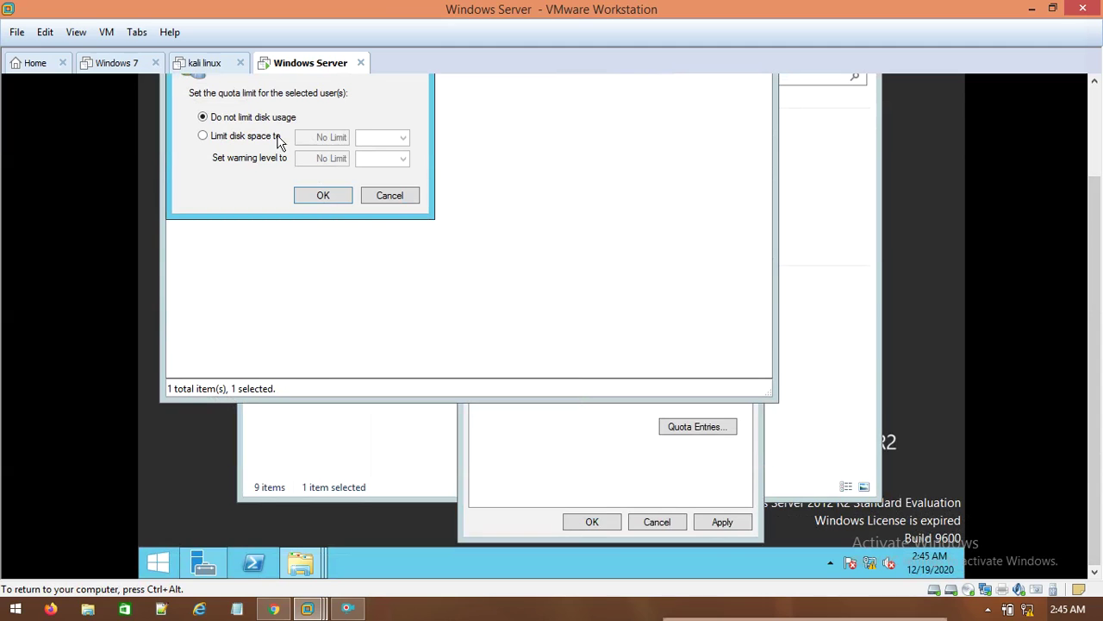
# - Limit user1's disk space to 10 MB with a warning level of 1 MB and add the quota entry
pyautogui.click(223, 136)
pyautogui.moveTo(345, 137); pyautogui.dragTo(306, 144)
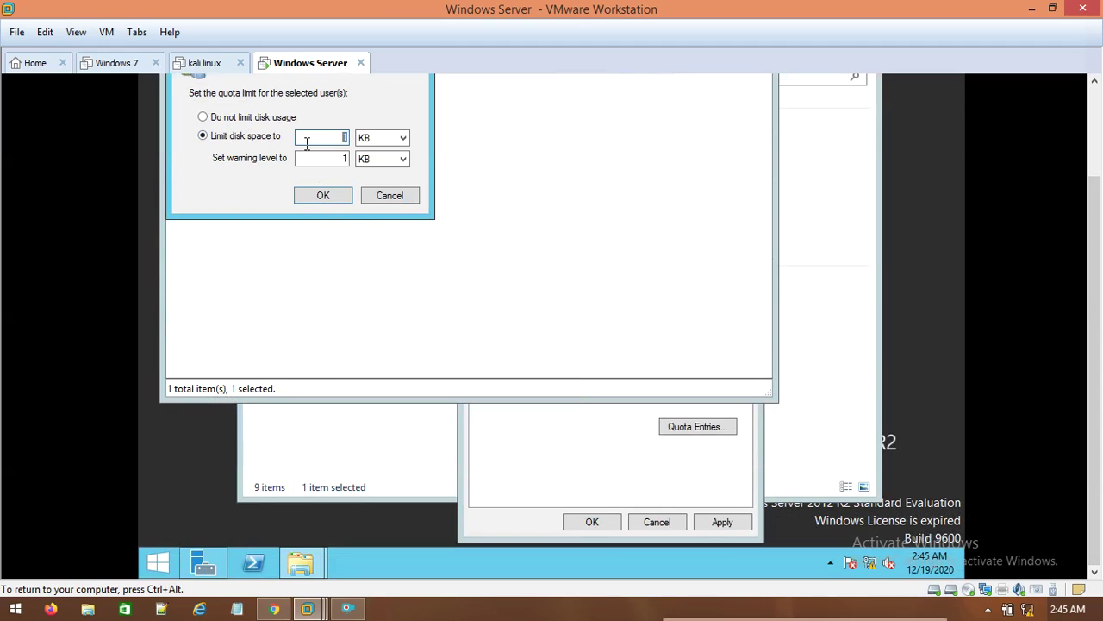
pyautogui.write('10')
pyautogui.click(382, 138)
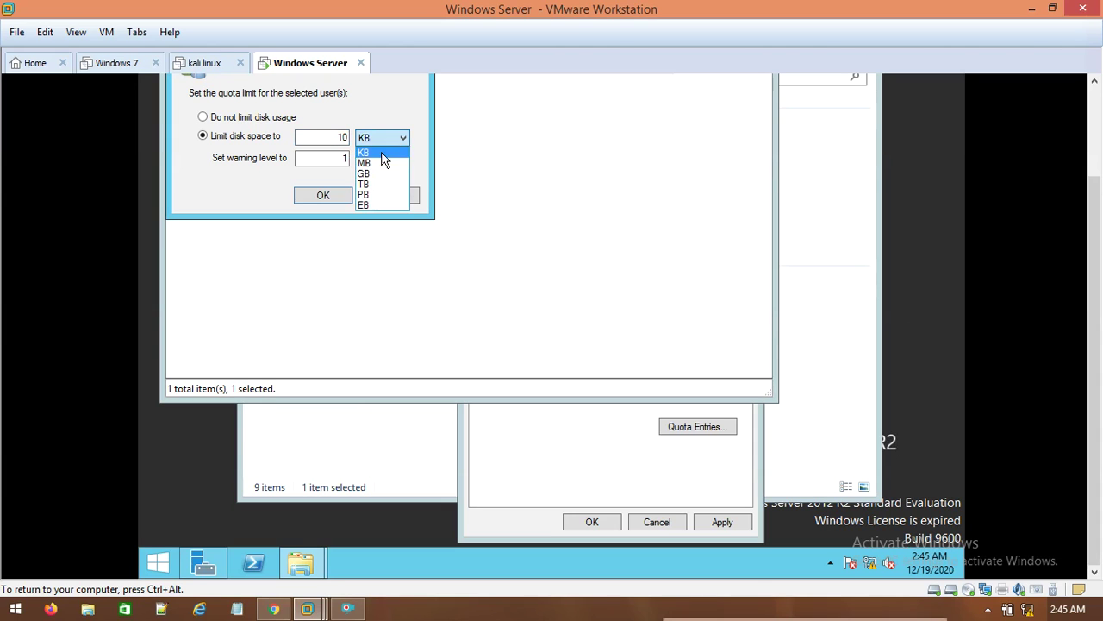
pyautogui.click(379, 160)
pyautogui.click(343, 158)
pyautogui.write('1')
pyautogui.click(393, 162)
pyautogui.click(374, 186)
pyautogui.click(327, 196)
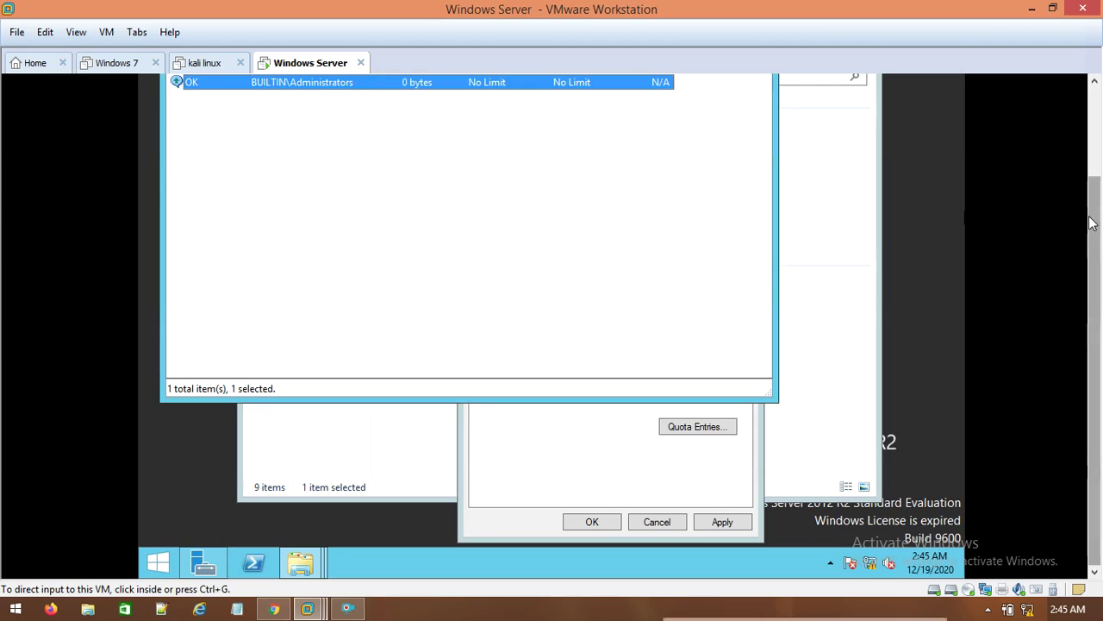
pyautogui.scroll(2, 1093, 216)
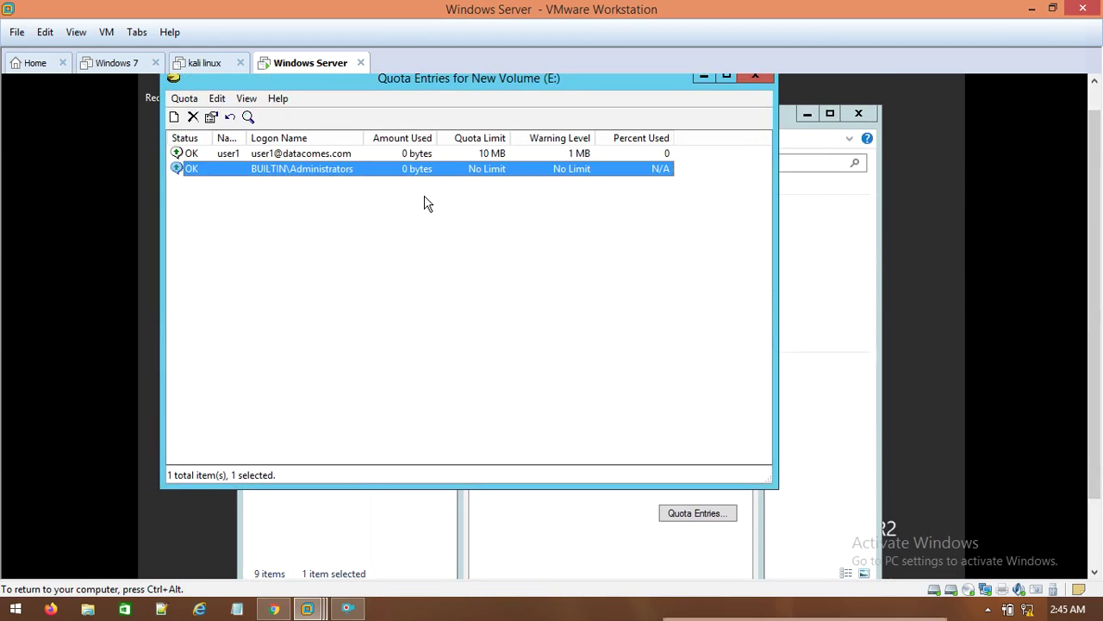
# - Close the quota entries for E: and the drive's properties
pyautogui.click(193, 100)
pyautogui.click(206, 217)
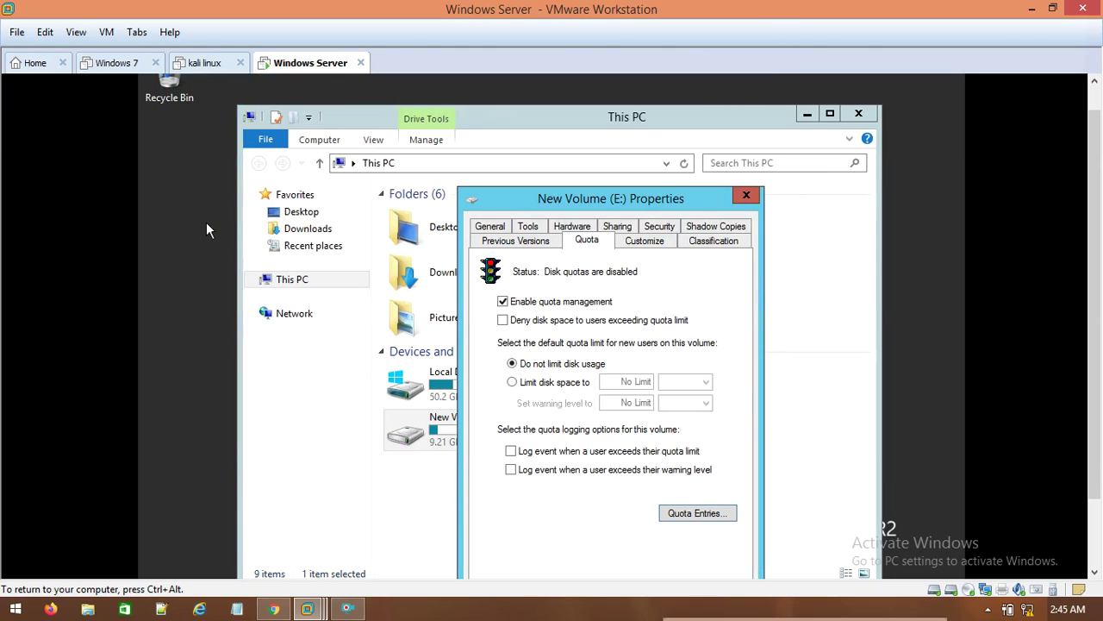
pyautogui.click(746, 195)
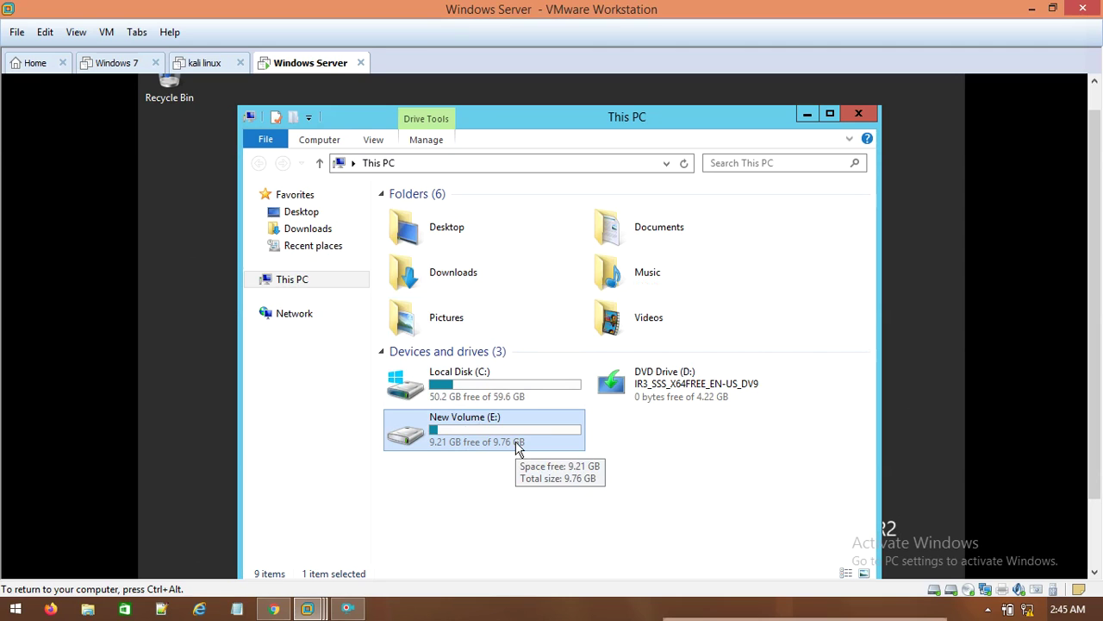
pyautogui.scroll(-1, 1098, 188)
pyautogui.scroll(-3, 1098, 189)
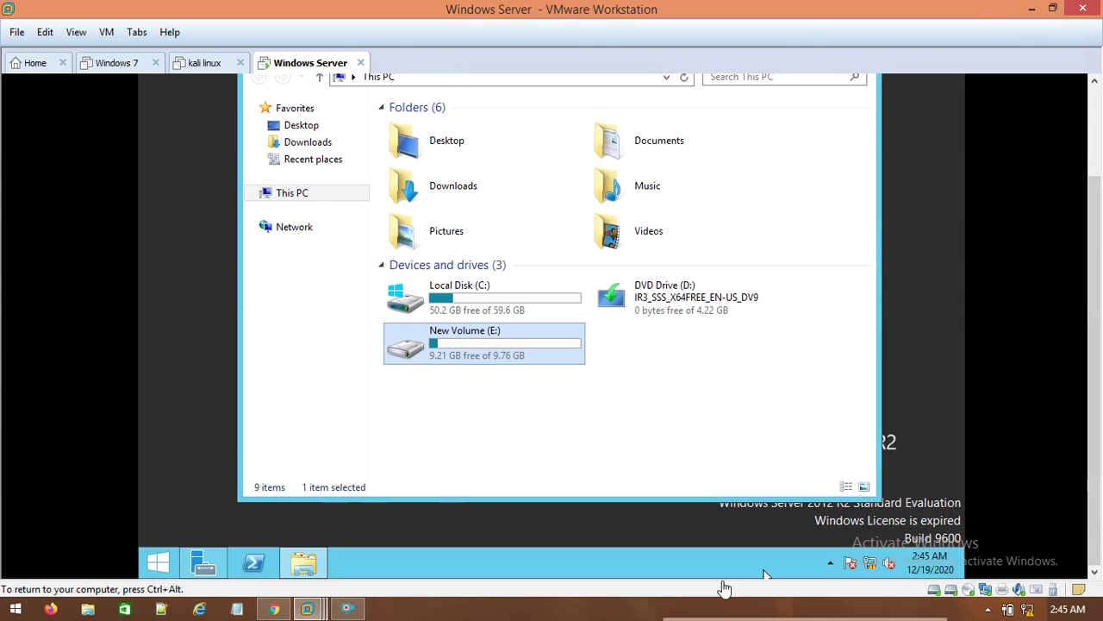
pyautogui.click(677, 619)
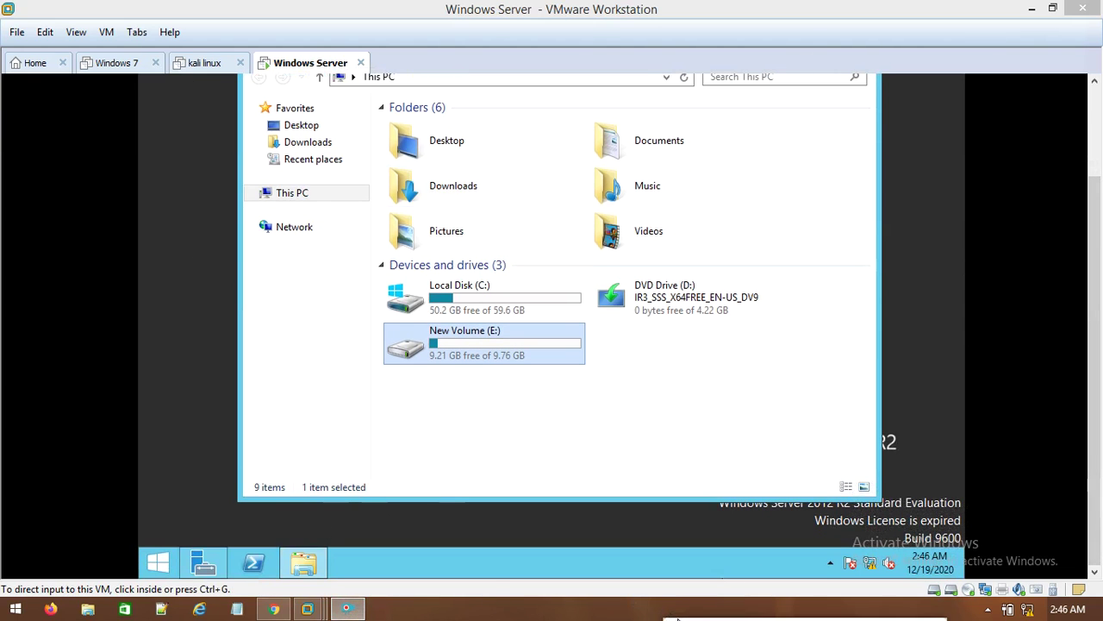
pyautogui.moveTo(676, 617)
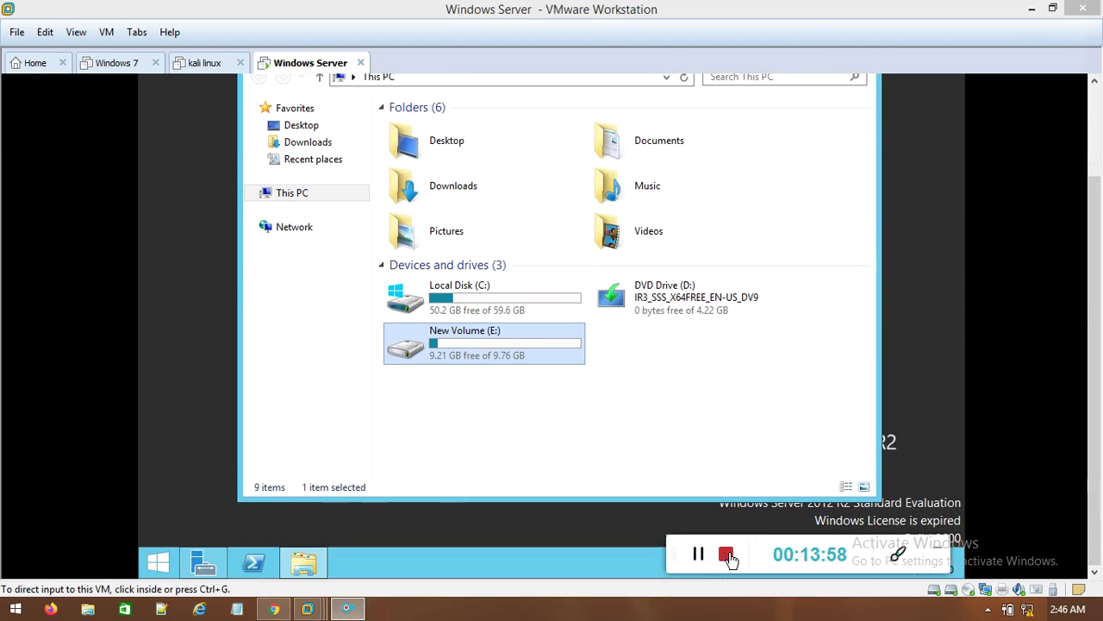